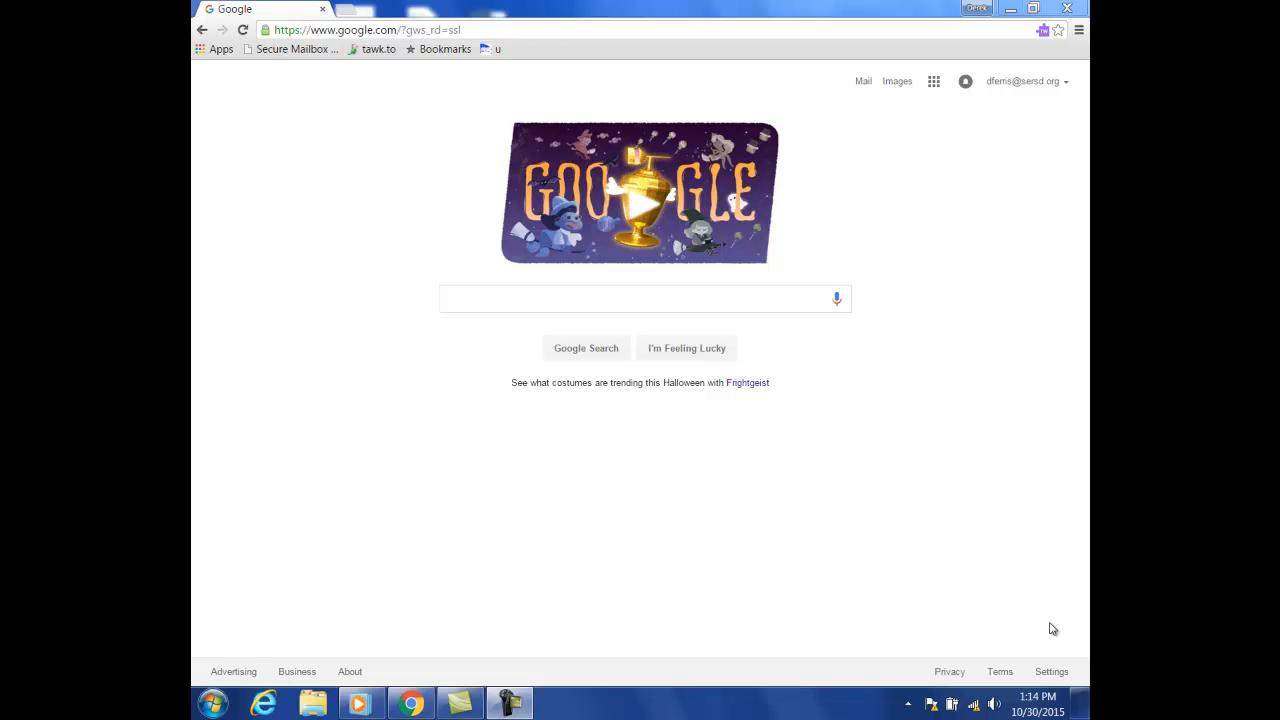
- Clear the stray Google search and load admissions.sersd.org from the address bar
click(680, 306)
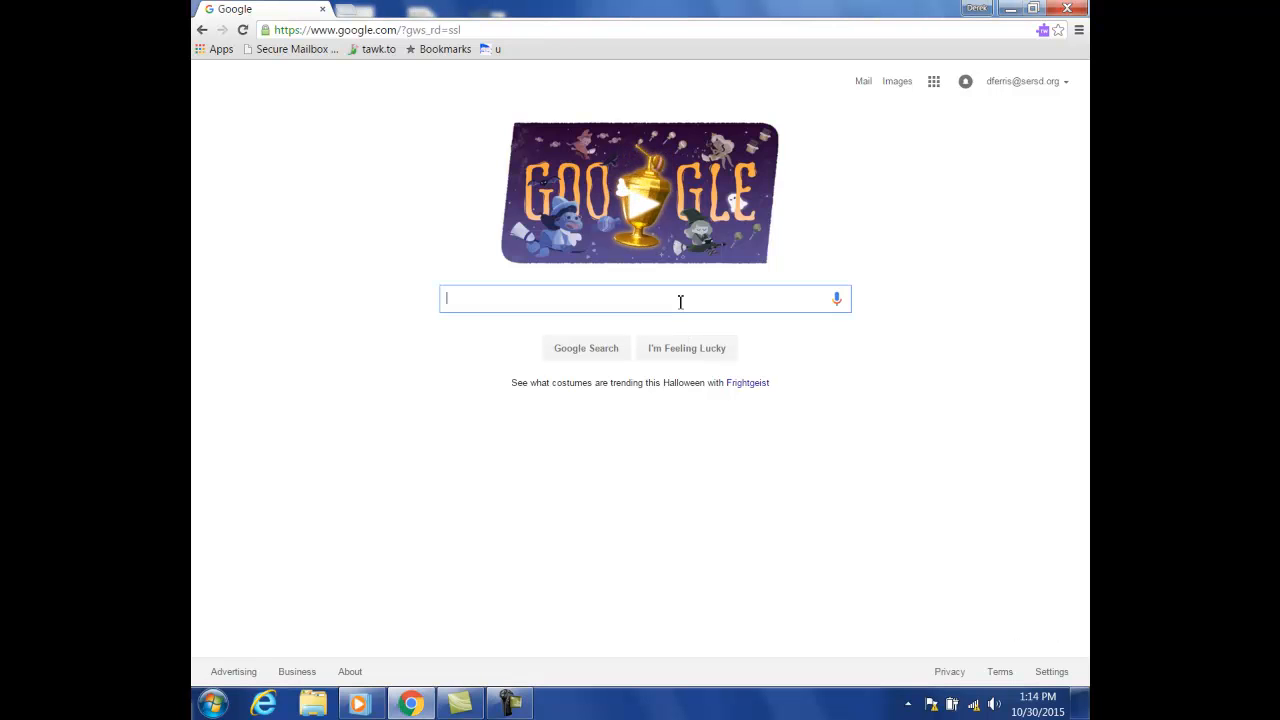
text(chrome)
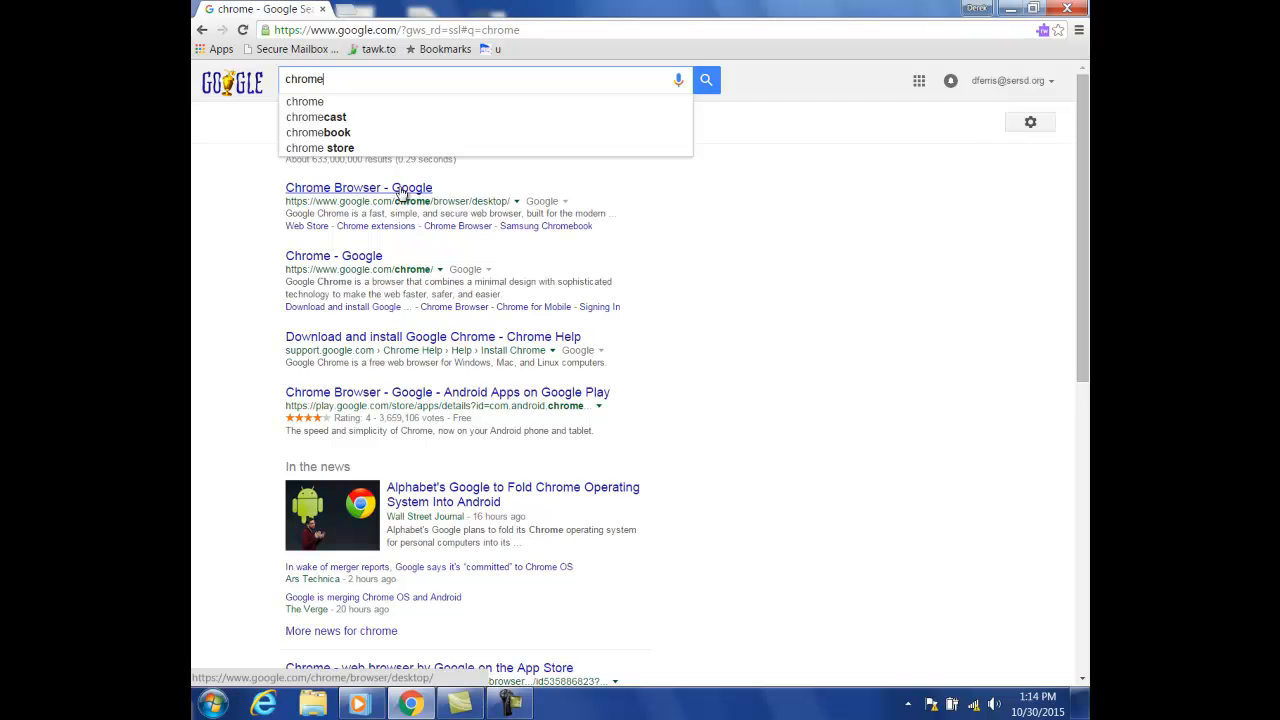
key(BackSpace)
key(BackSpace)
key(BackSpace)
key(BackSpace)
key(BackSpace)
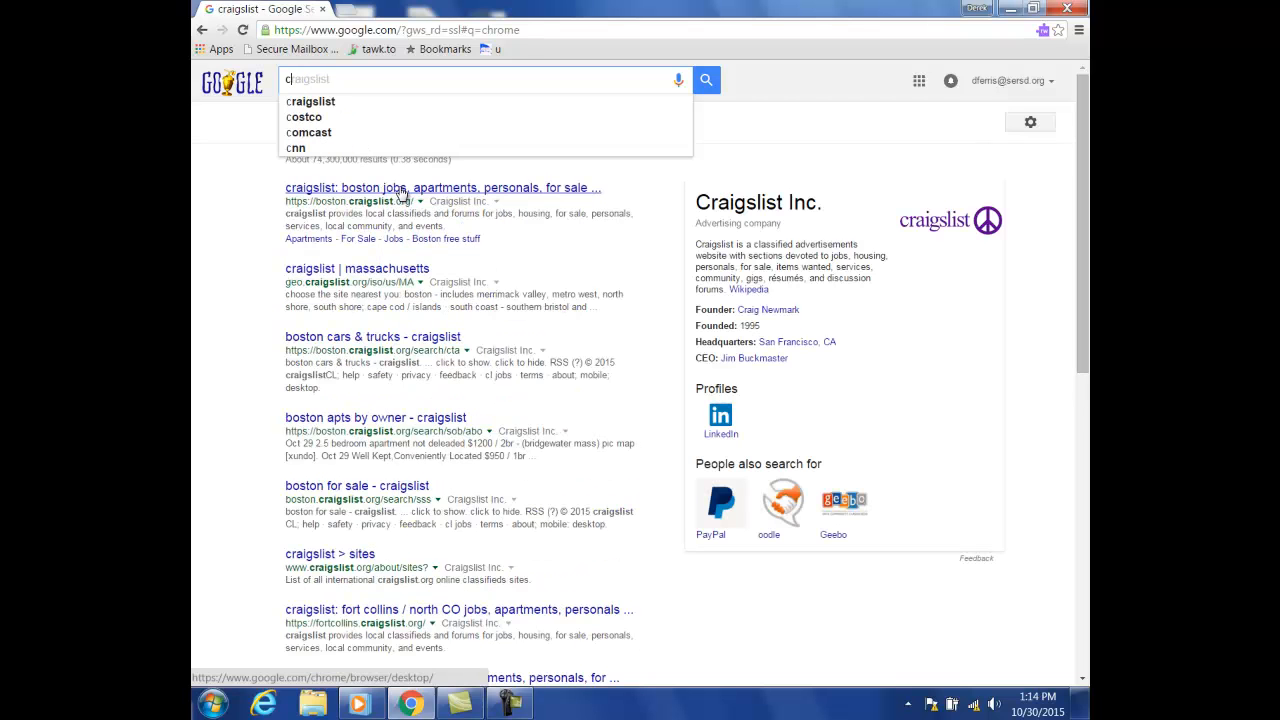
key(BackSpace)
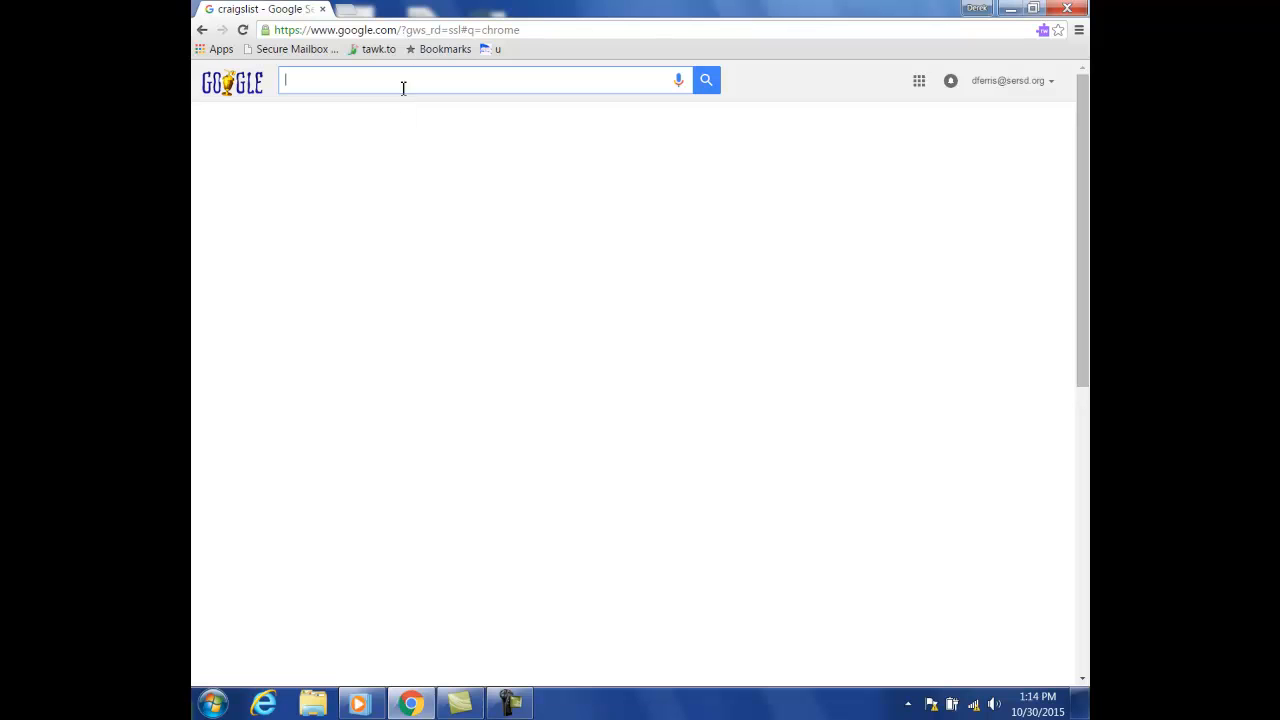
click(403, 30)
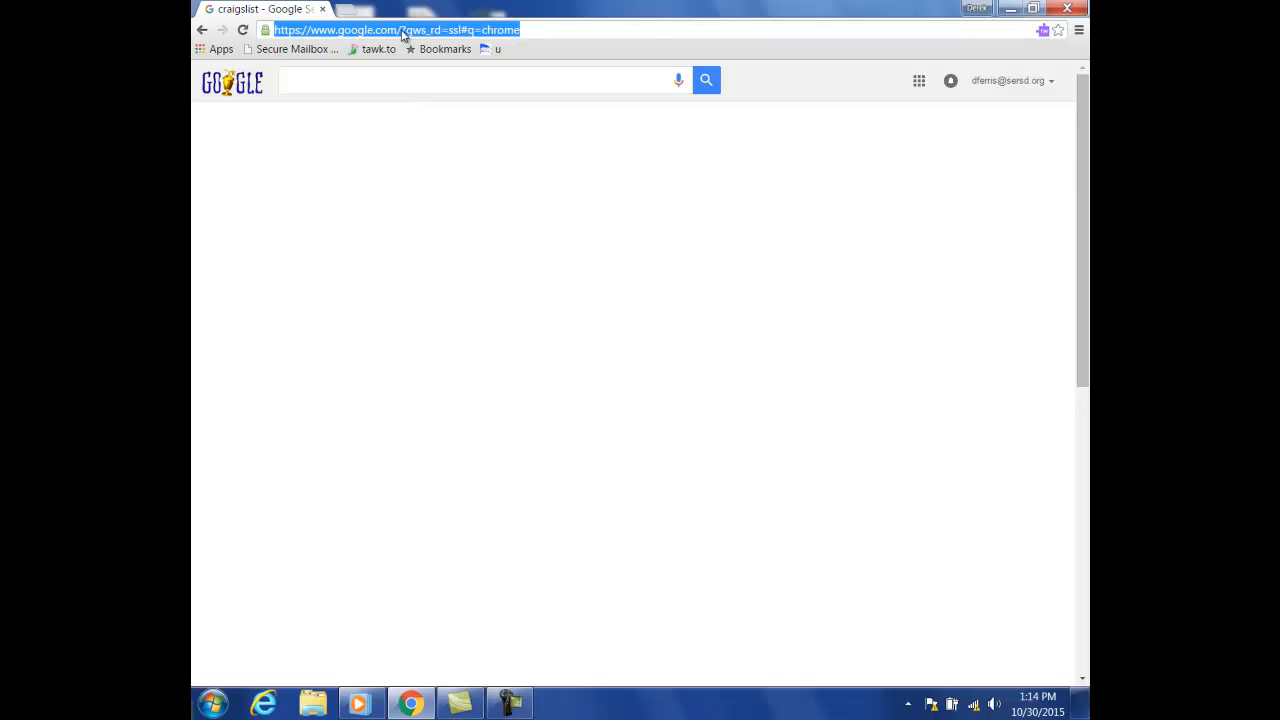
text(admissions)
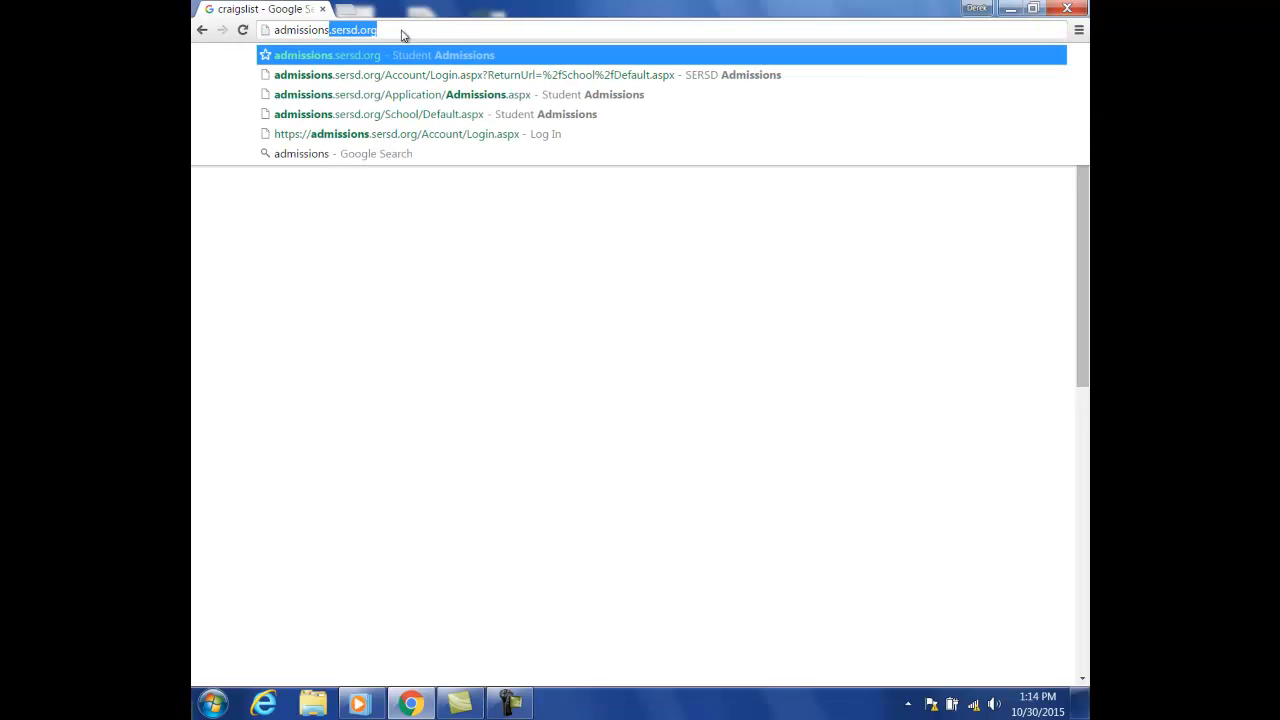
text(.sersd.o)
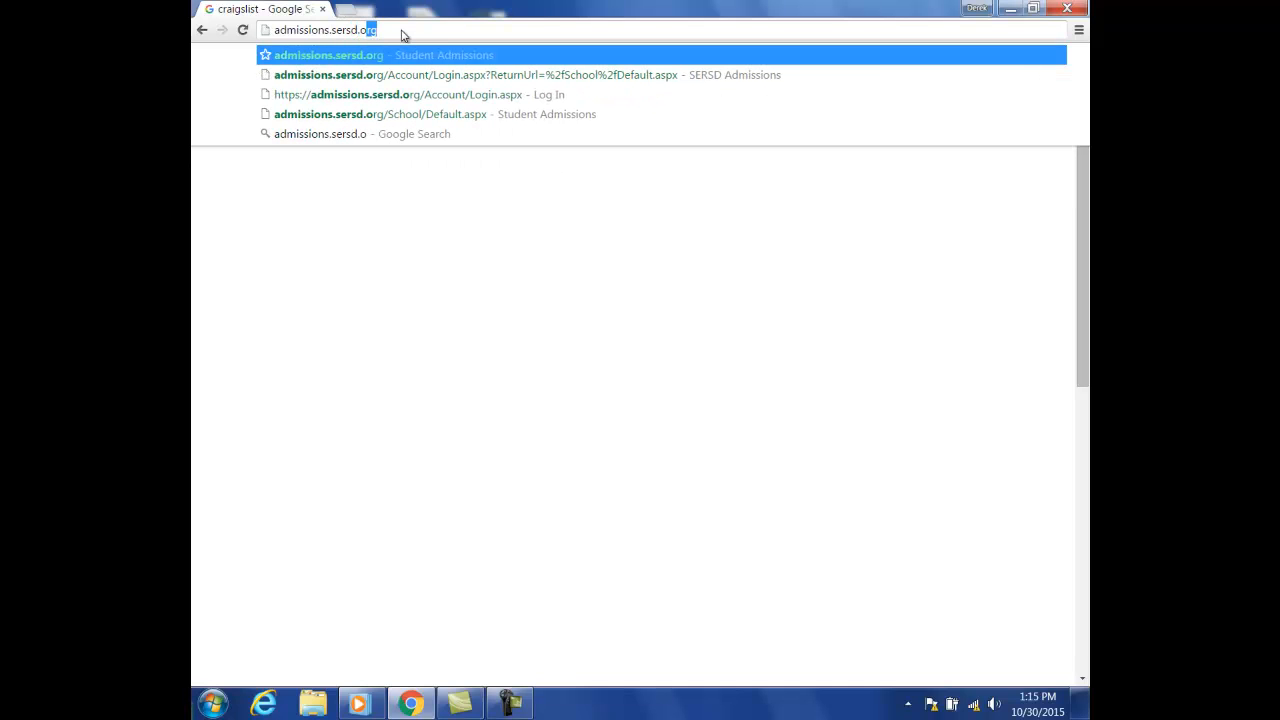
text(rg)
key(Return)
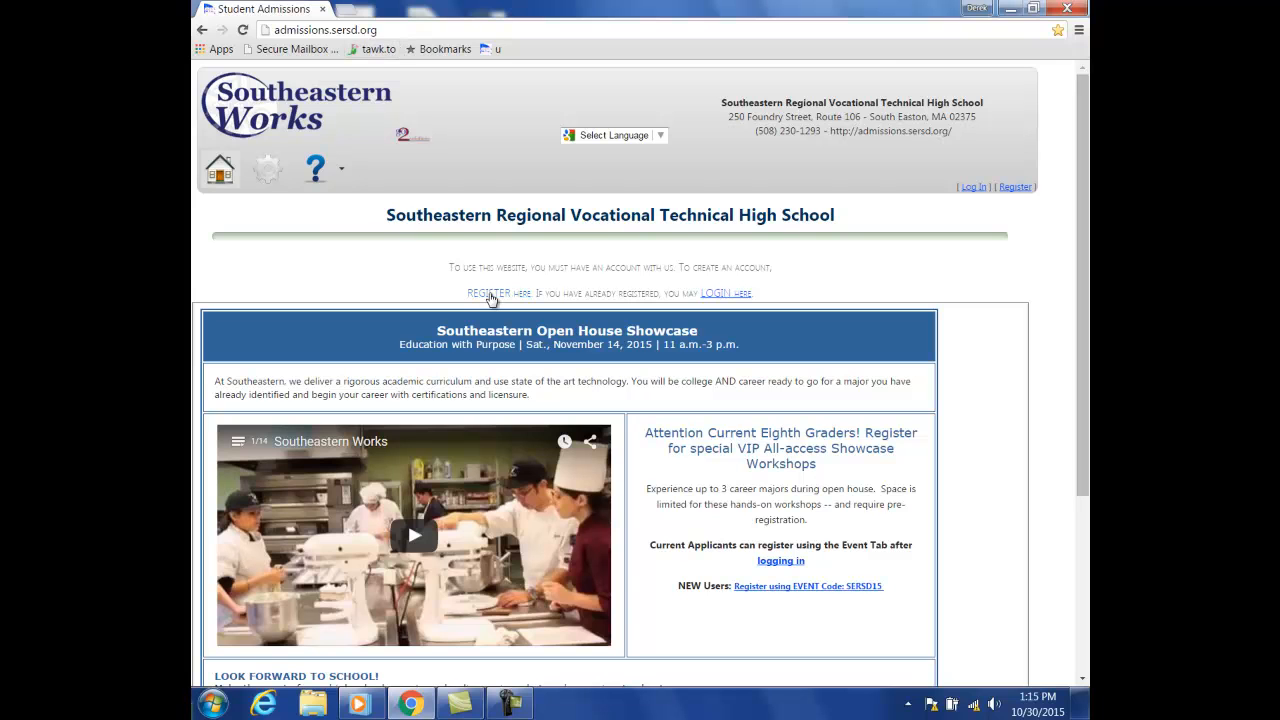
- Start a new student registration and enter the student's first and last name
click(1013, 189)
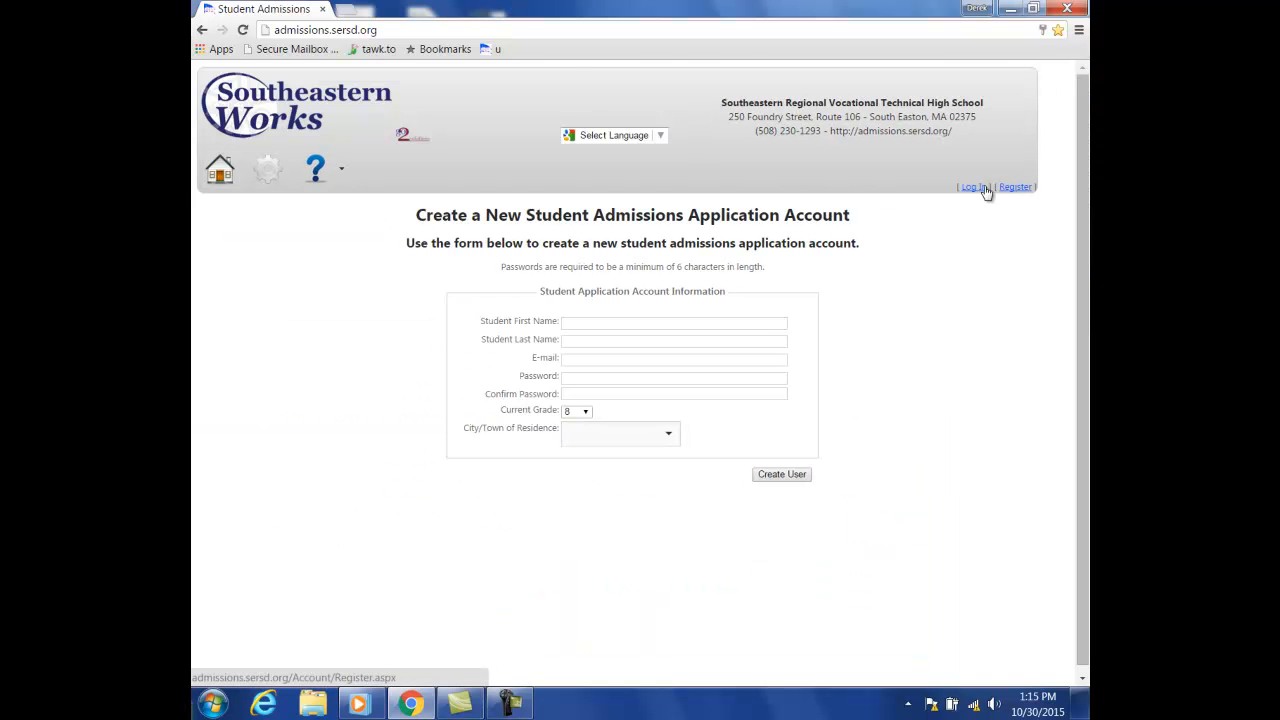
click(666, 326)
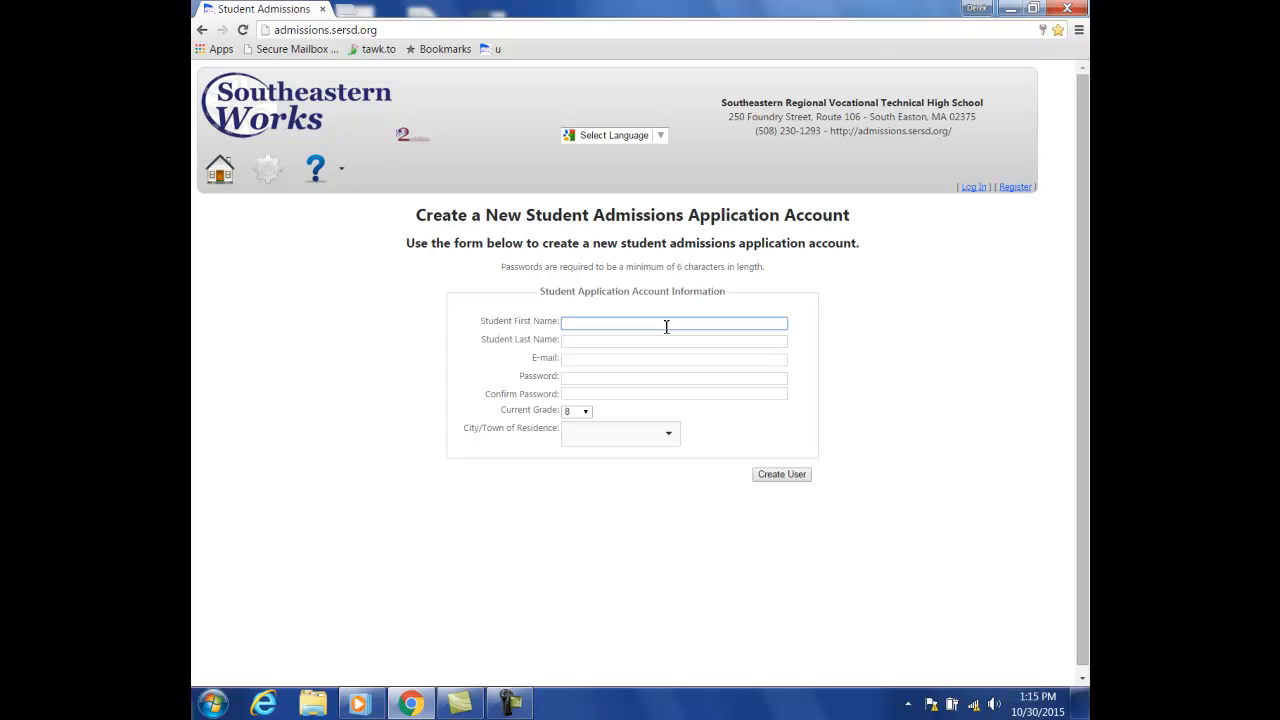
text(D)
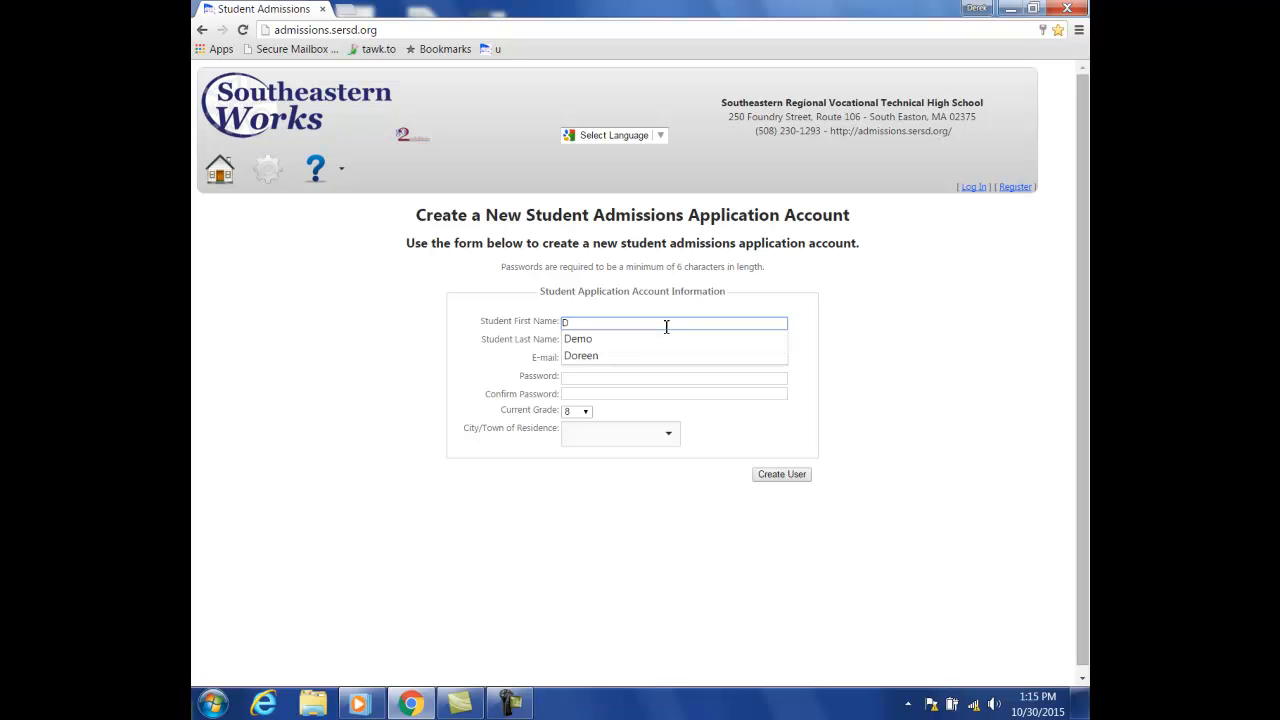
text(emo)
key(Tab)
text(Stude)
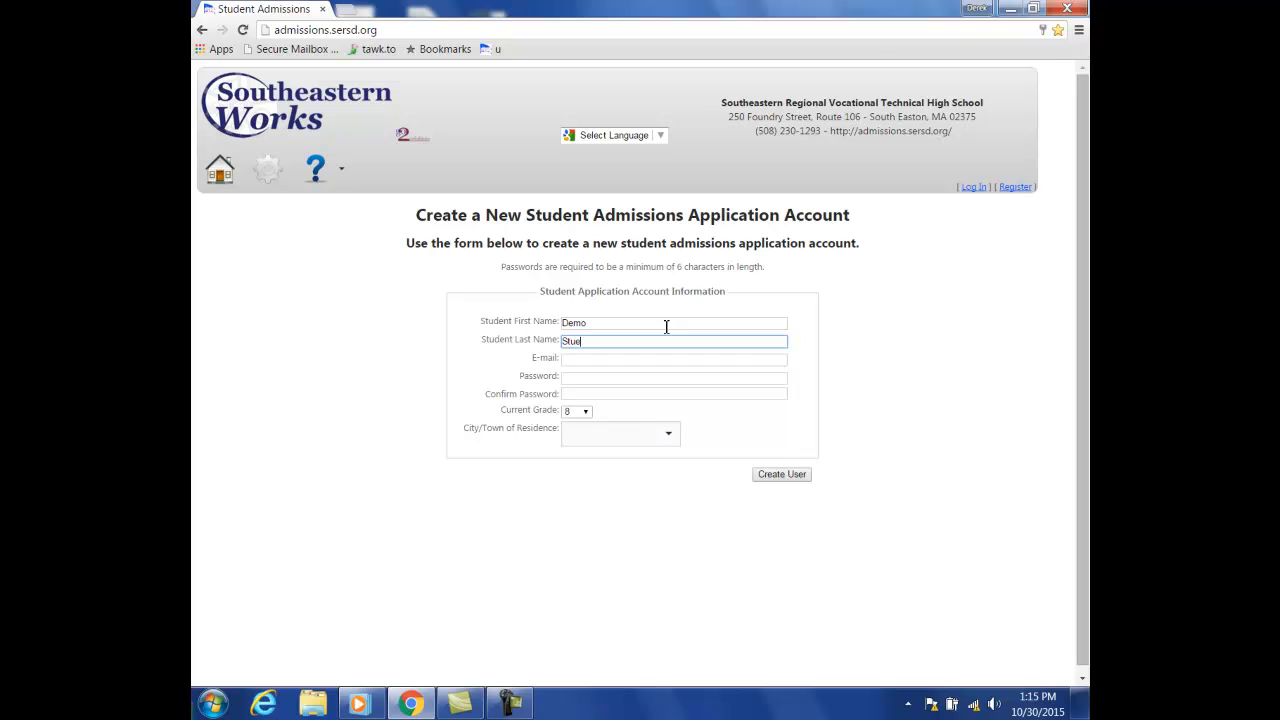
text(nt 15)
- Enter the student's e-mail address and the account password twice to confirm it
click(626, 363)
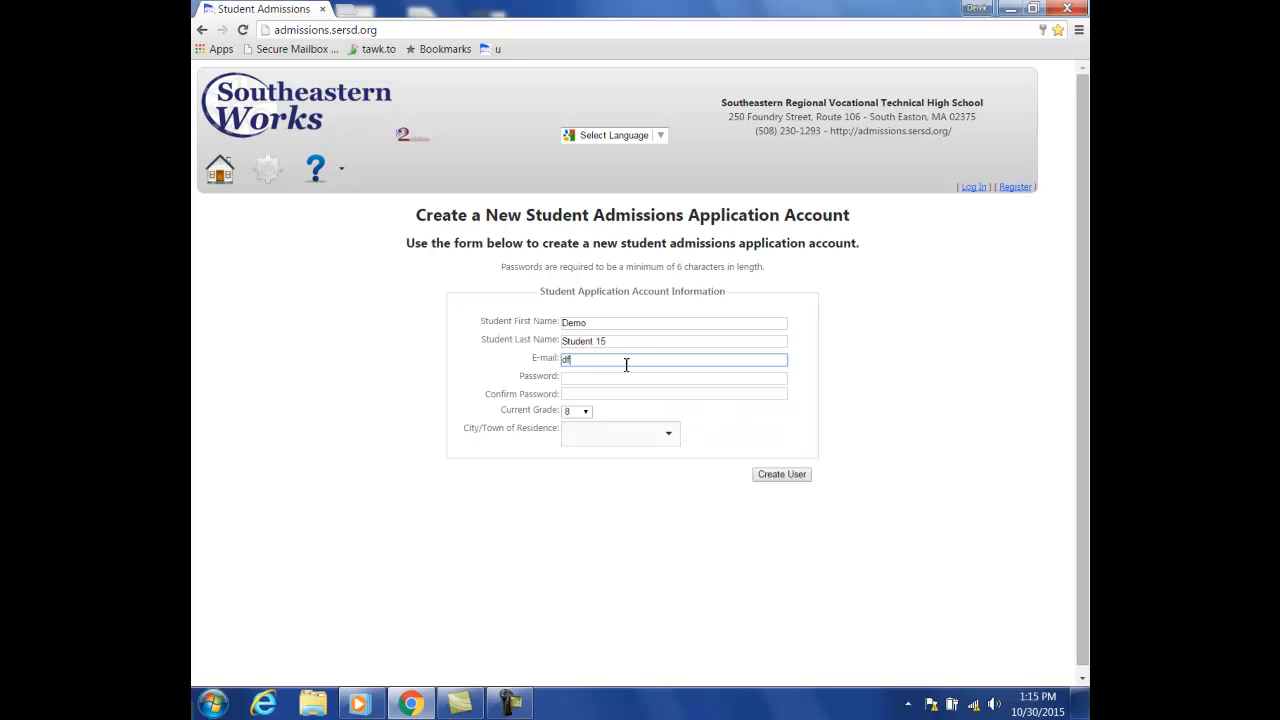
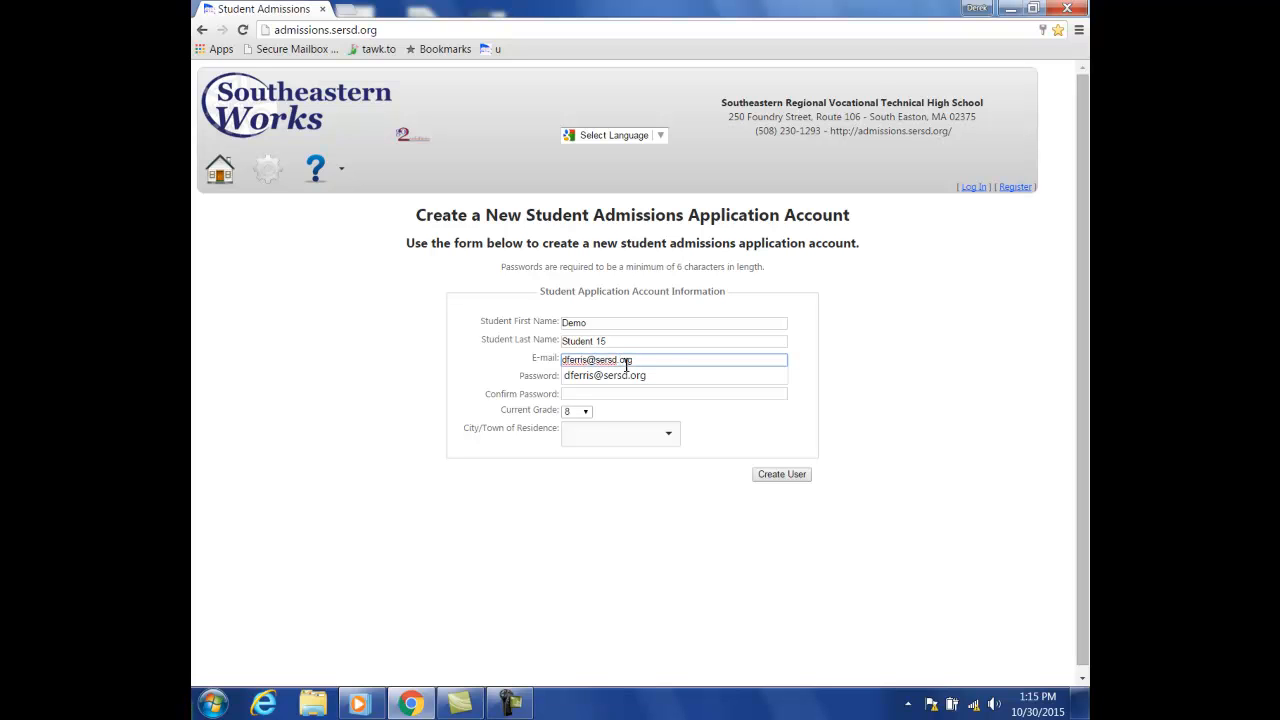
click(840, 369)
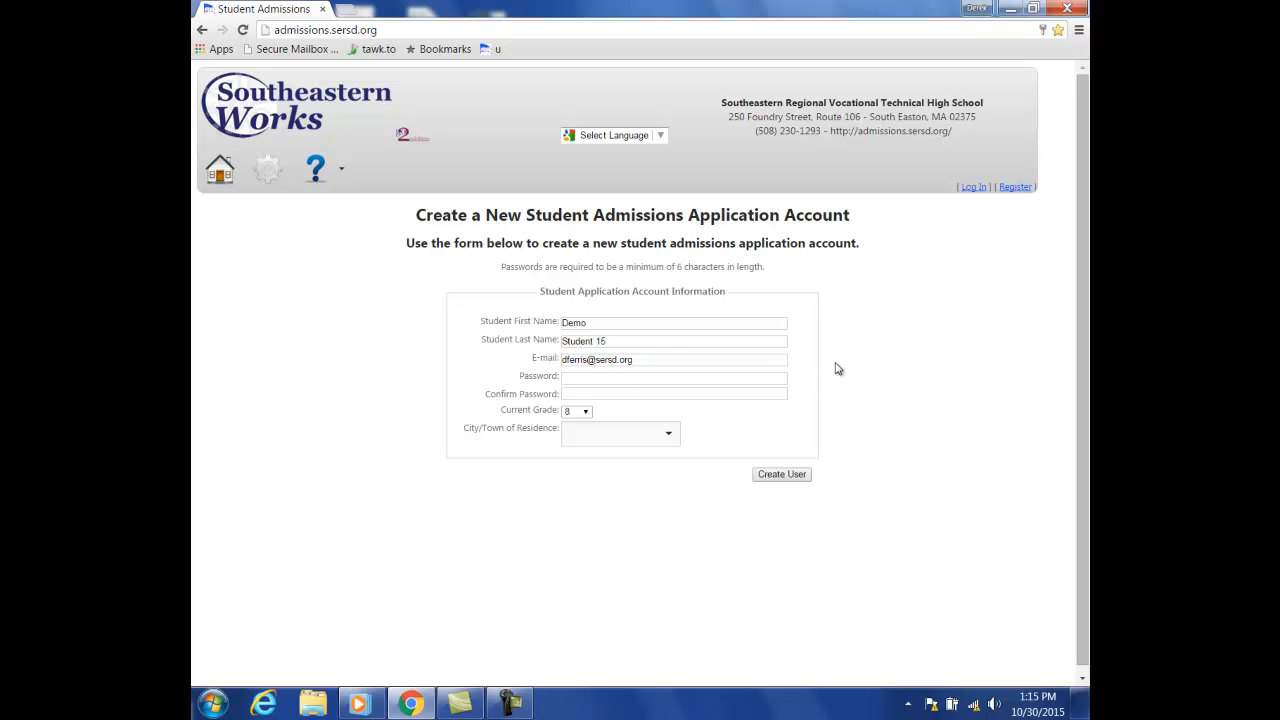
click(779, 376)
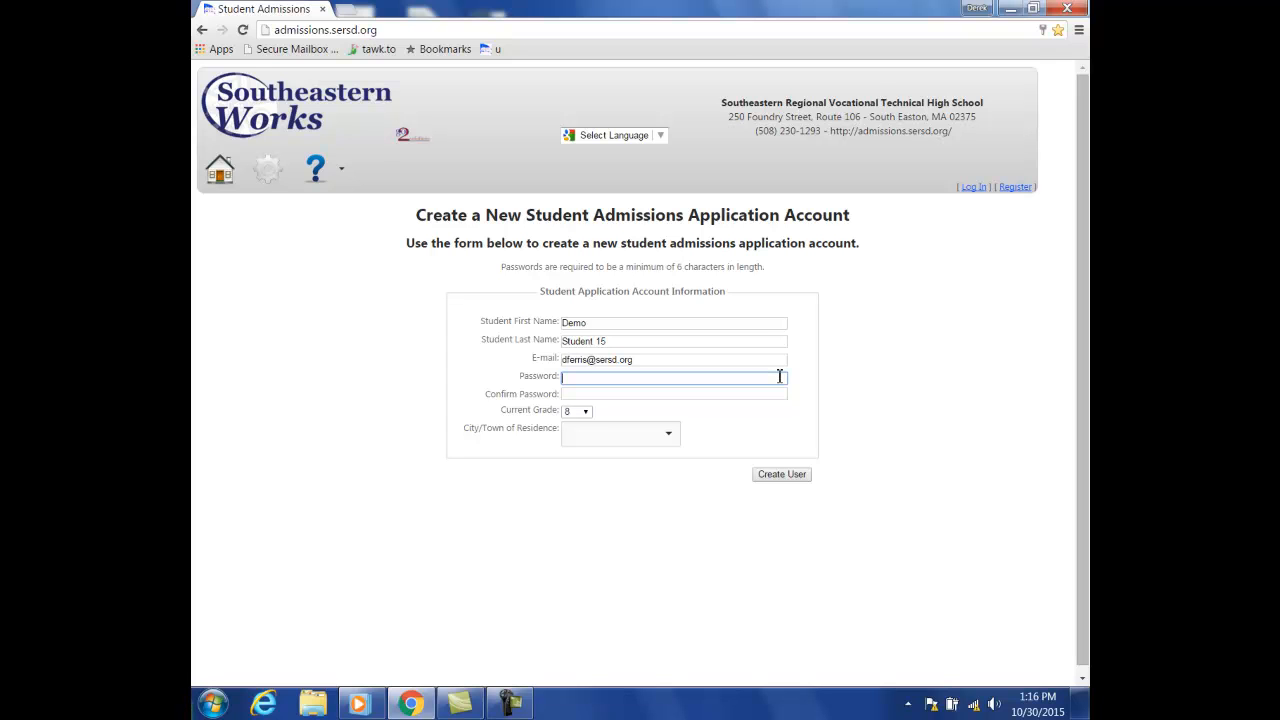
text(••••••••)
key(Tab)
text(••••••••)
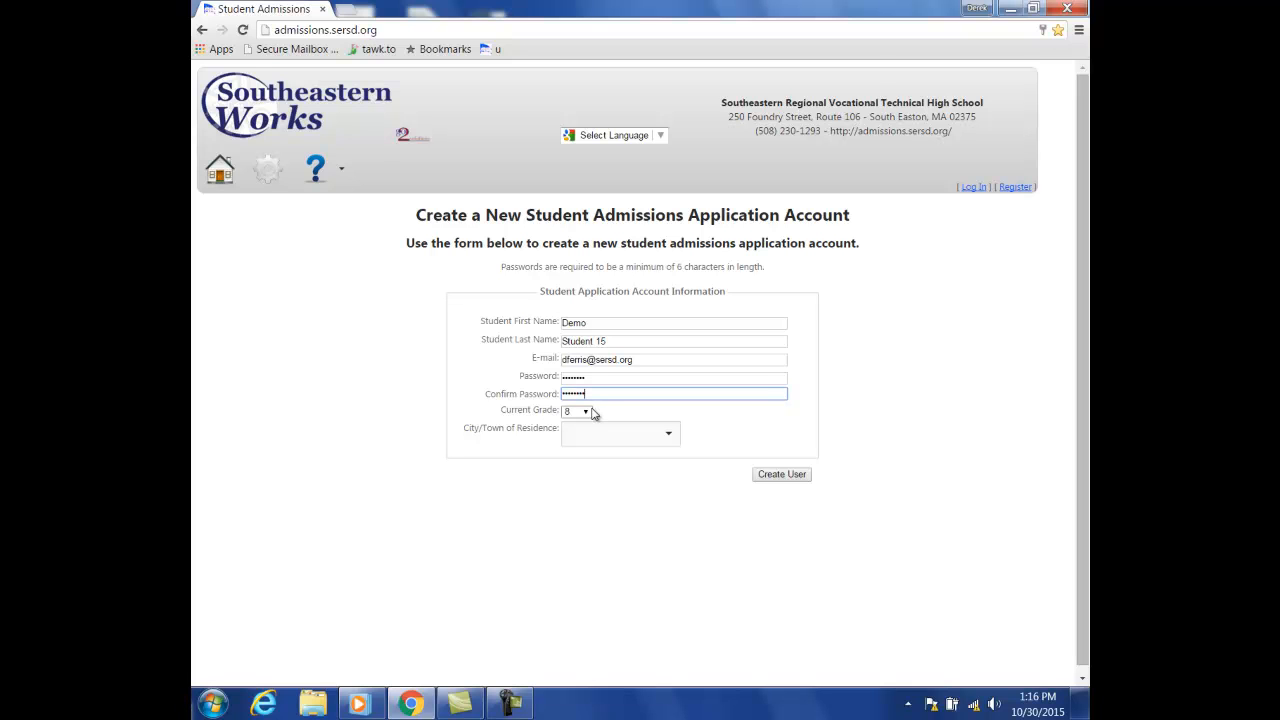
- Choose Brockton as the town of residence and create the user account
click(668, 433)
mouse_move(676, 472)
mouse_down()
mouse_move(672, 566)
mouse_move(672, 497)
mouse_up()
click(634, 458)
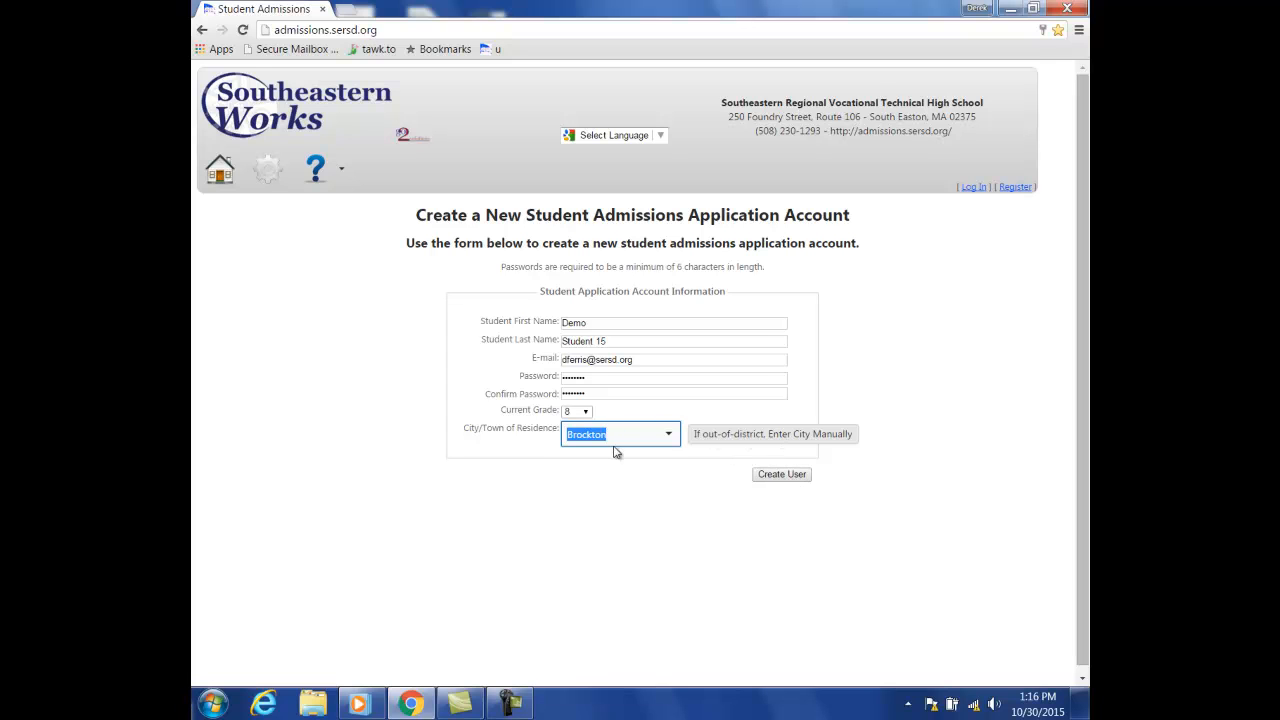
click(763, 477)
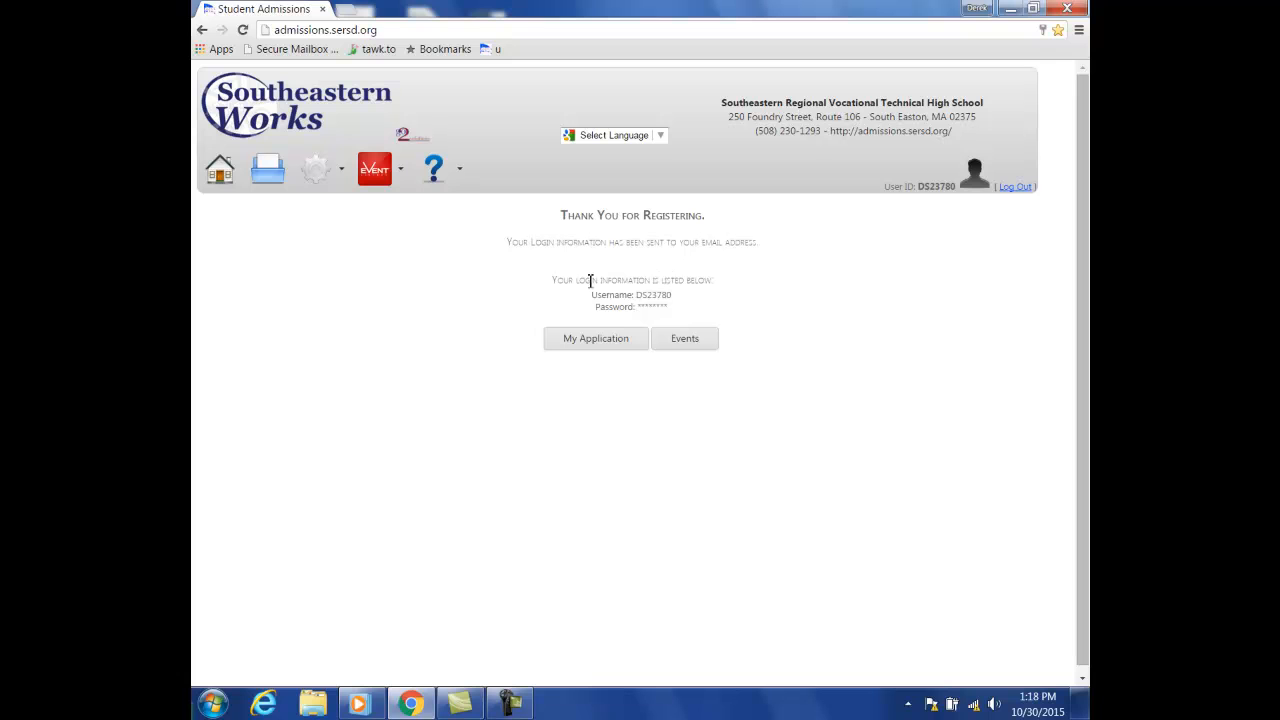
- Open My Application and enter the student's middle name on Student Information
click(589, 345)
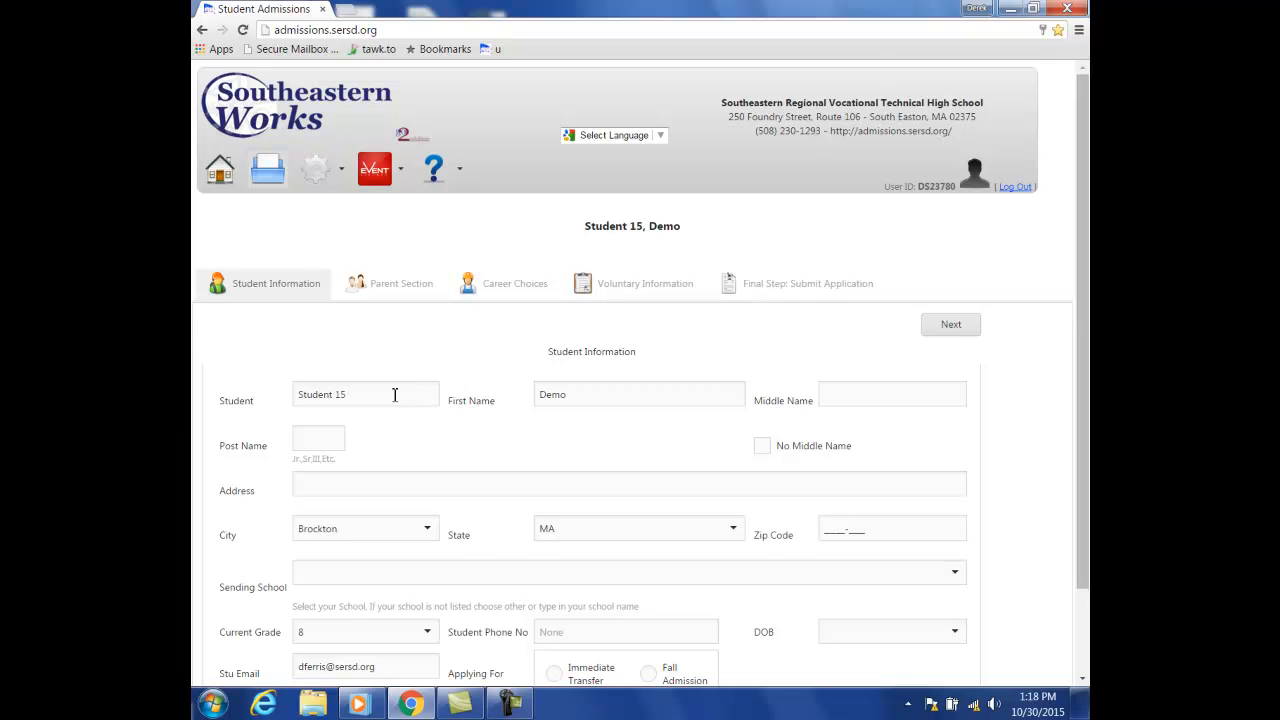
click(873, 398)
text(Eric)
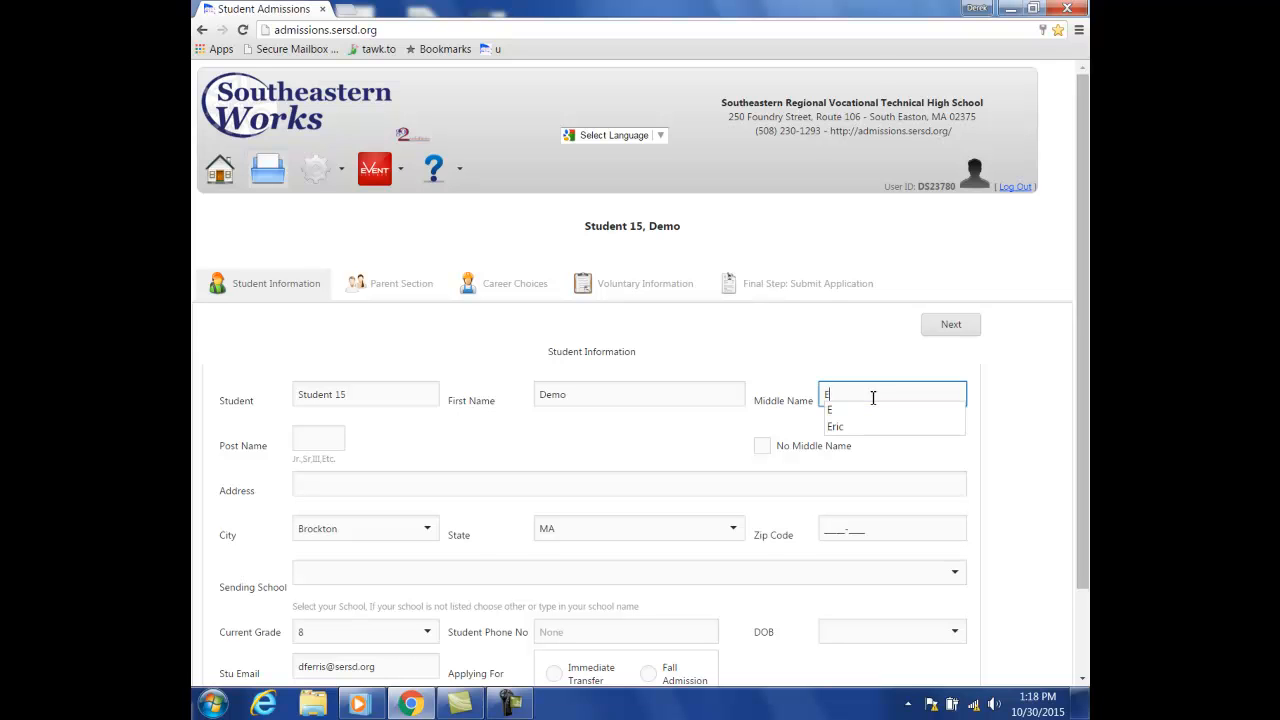
click(889, 428)
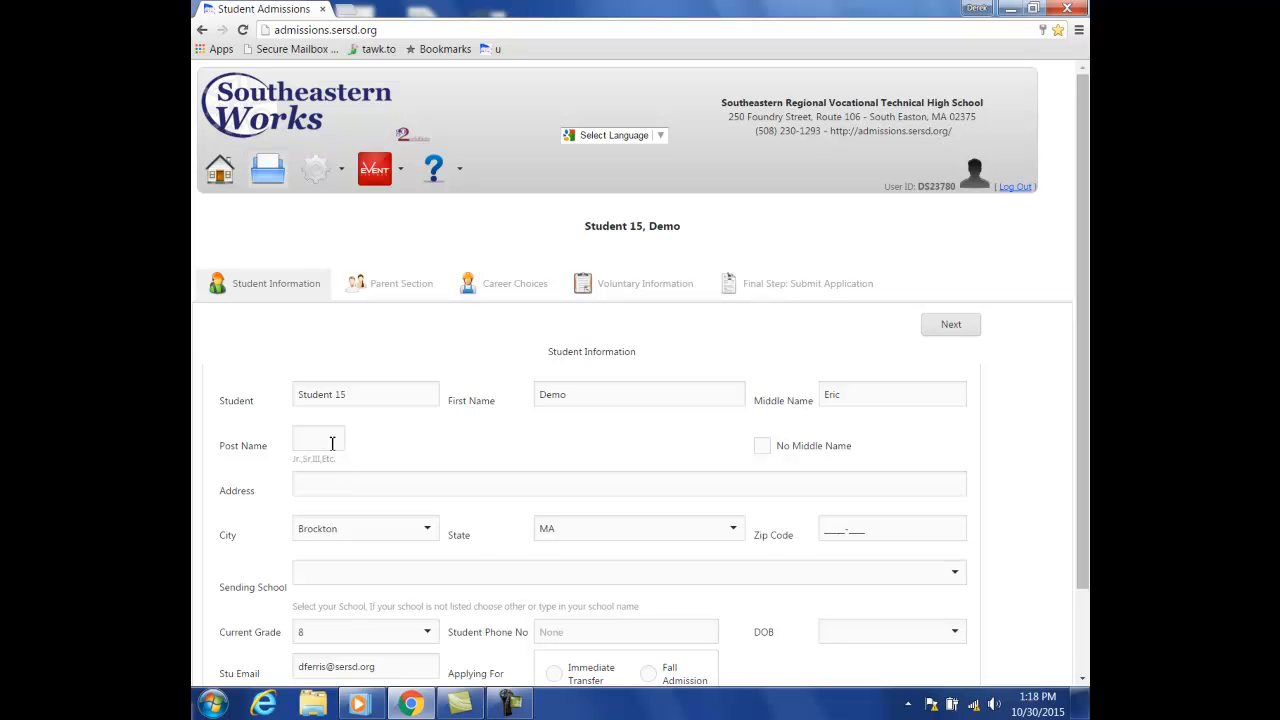
- Enter the student's street address via its autofill suggestion, then type the zip code
click(364, 488)
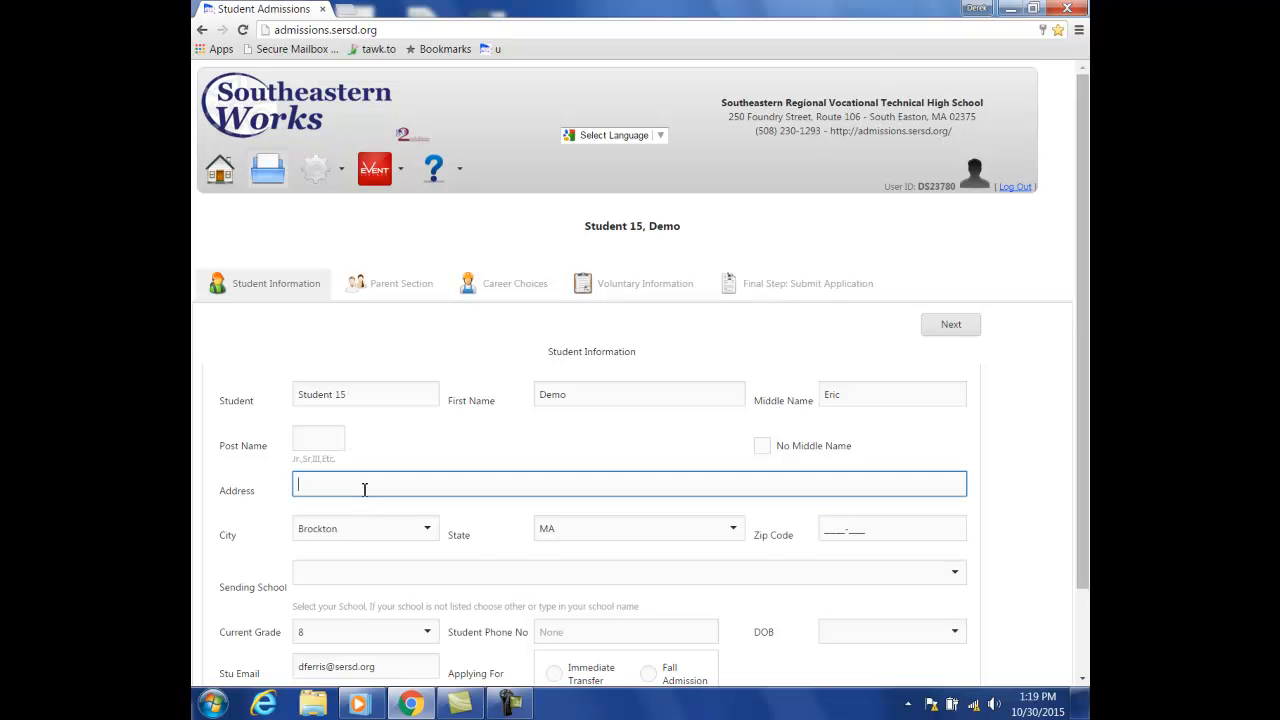
text(123)
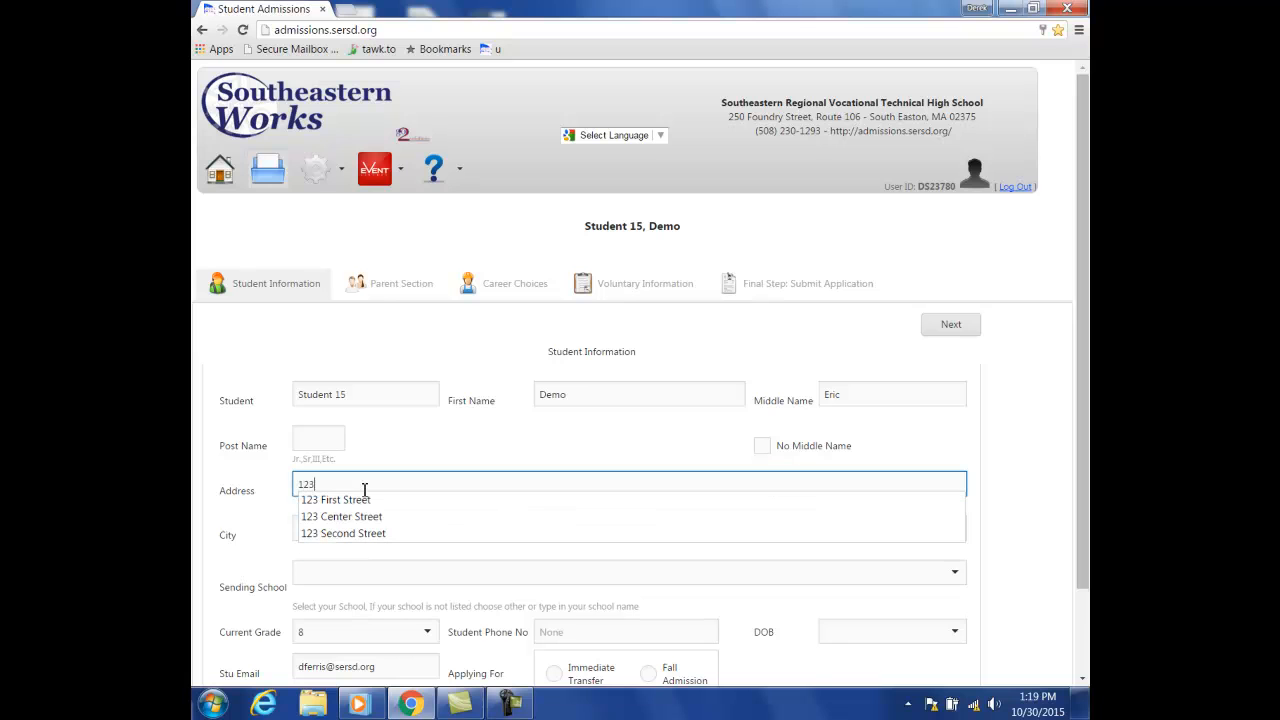
click(365, 500)
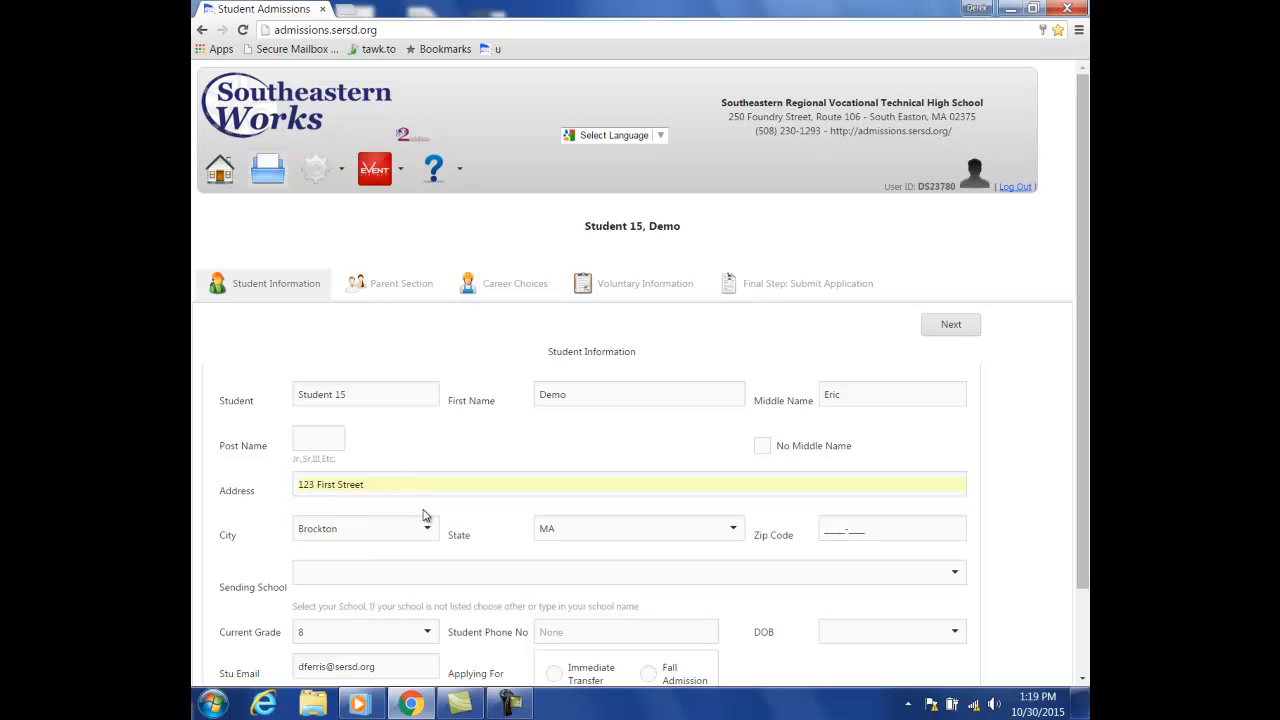
click(837, 530)
text(00)
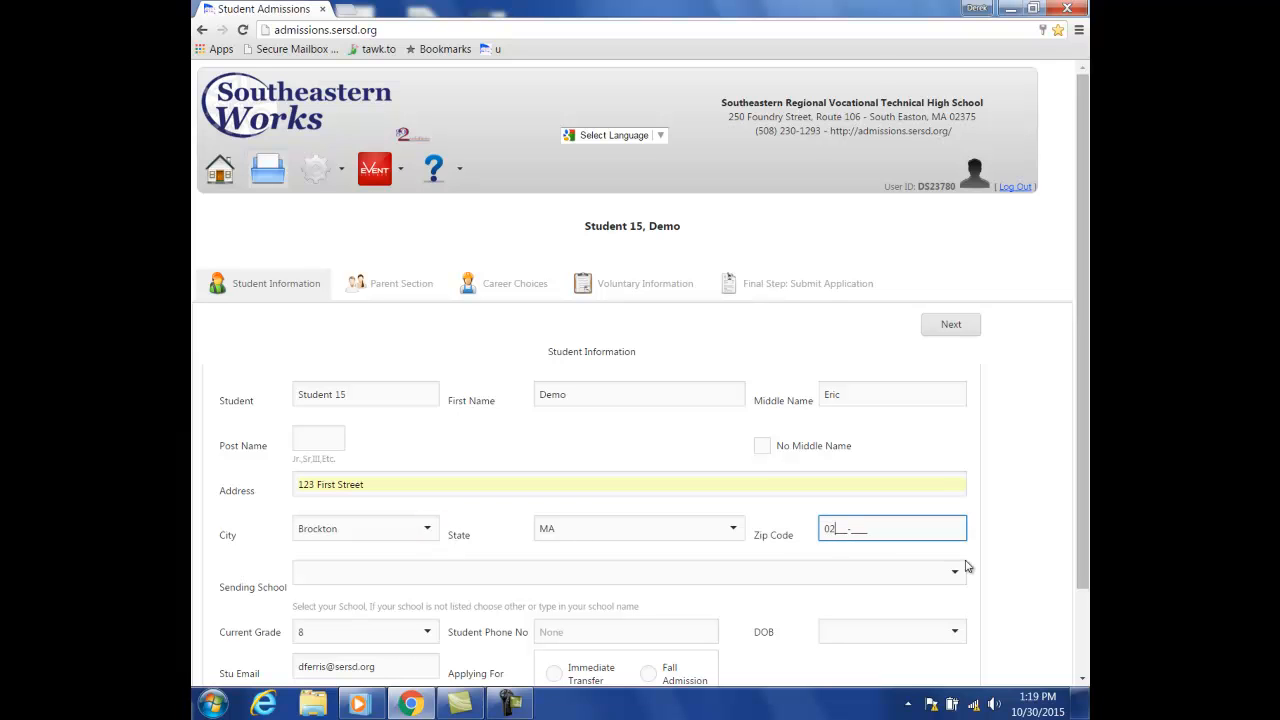
text(212)
- Select Francis Intermediate Academy as the sending school and scroll further down the form
click(955, 573)
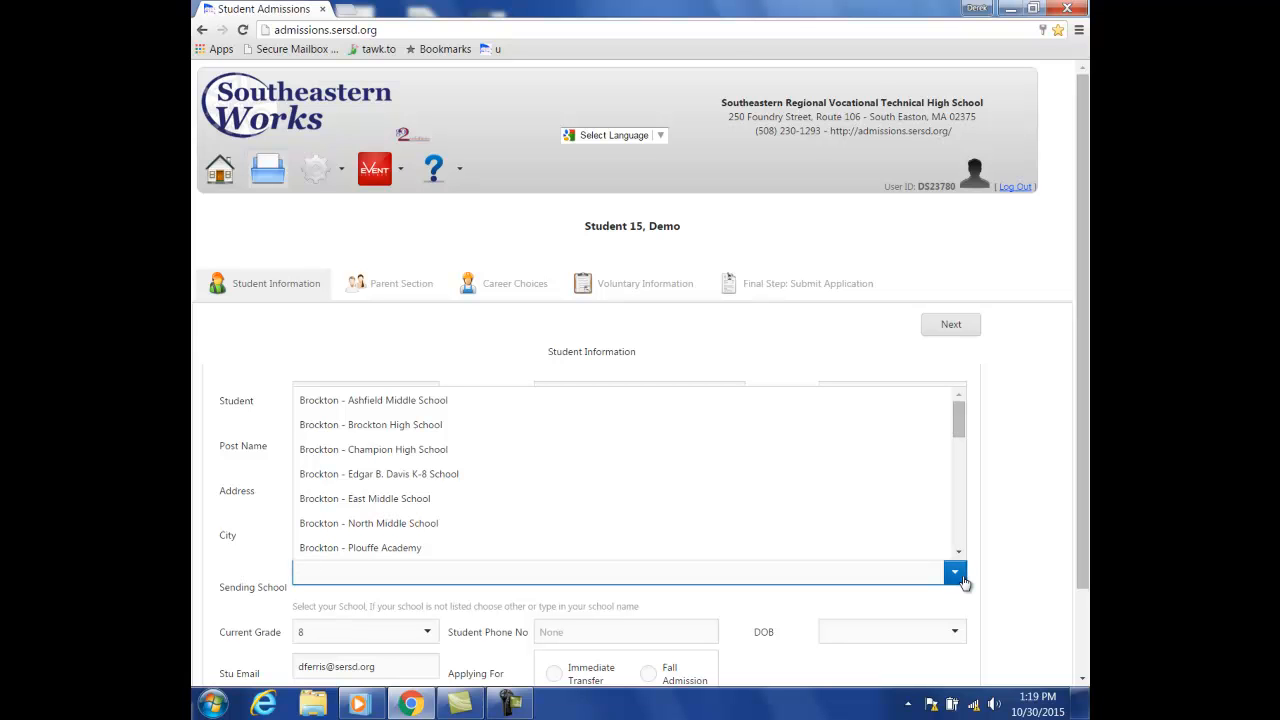
drag(960, 420, 960, 436)
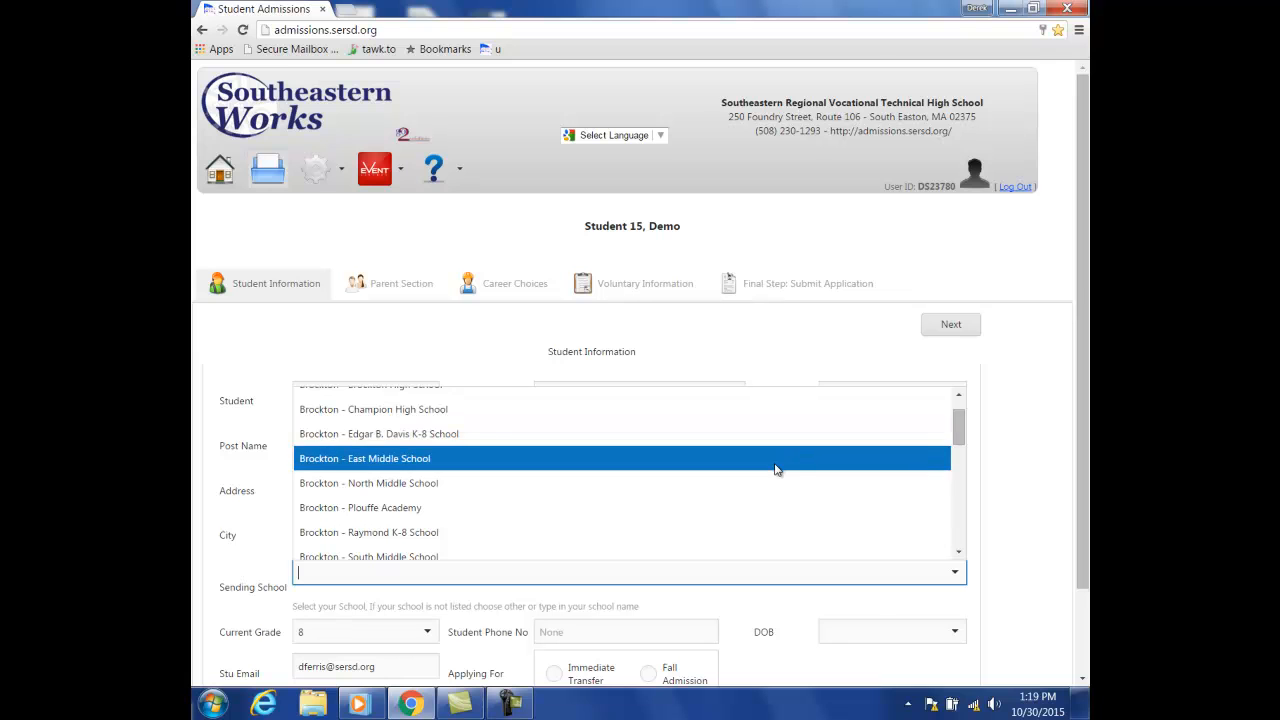
drag(960, 438, 960, 469)
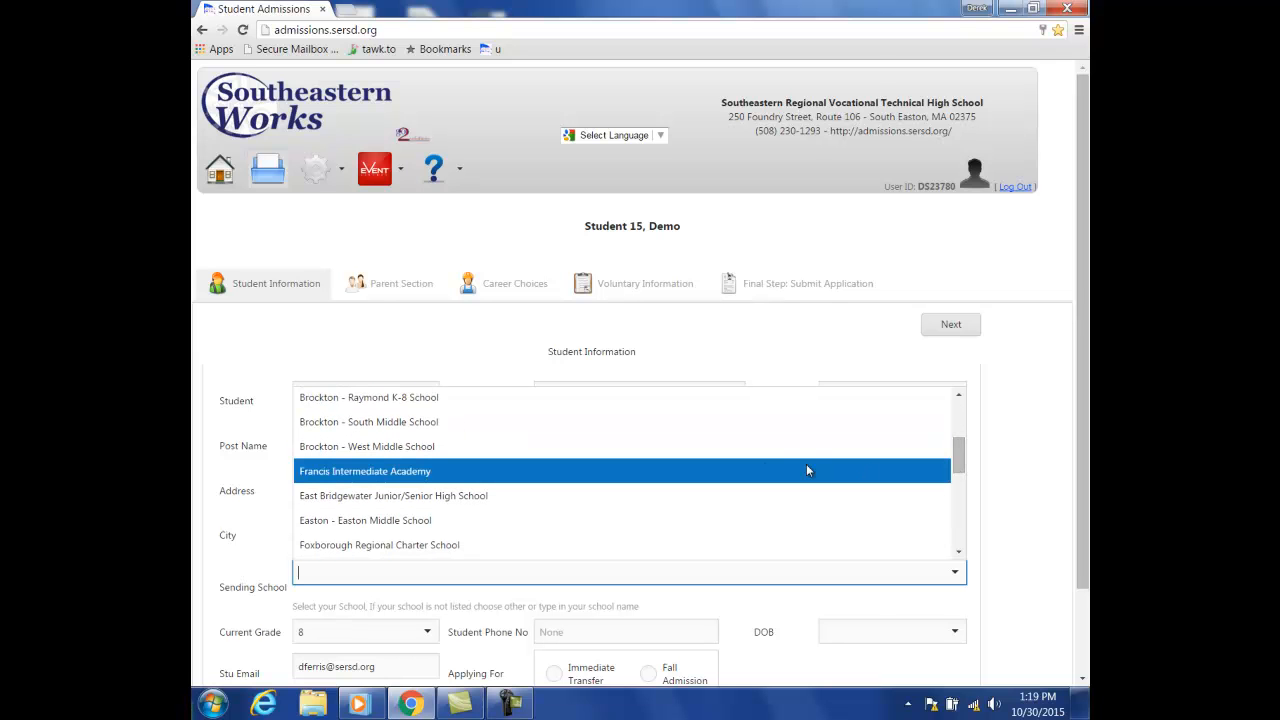
click(747, 470)
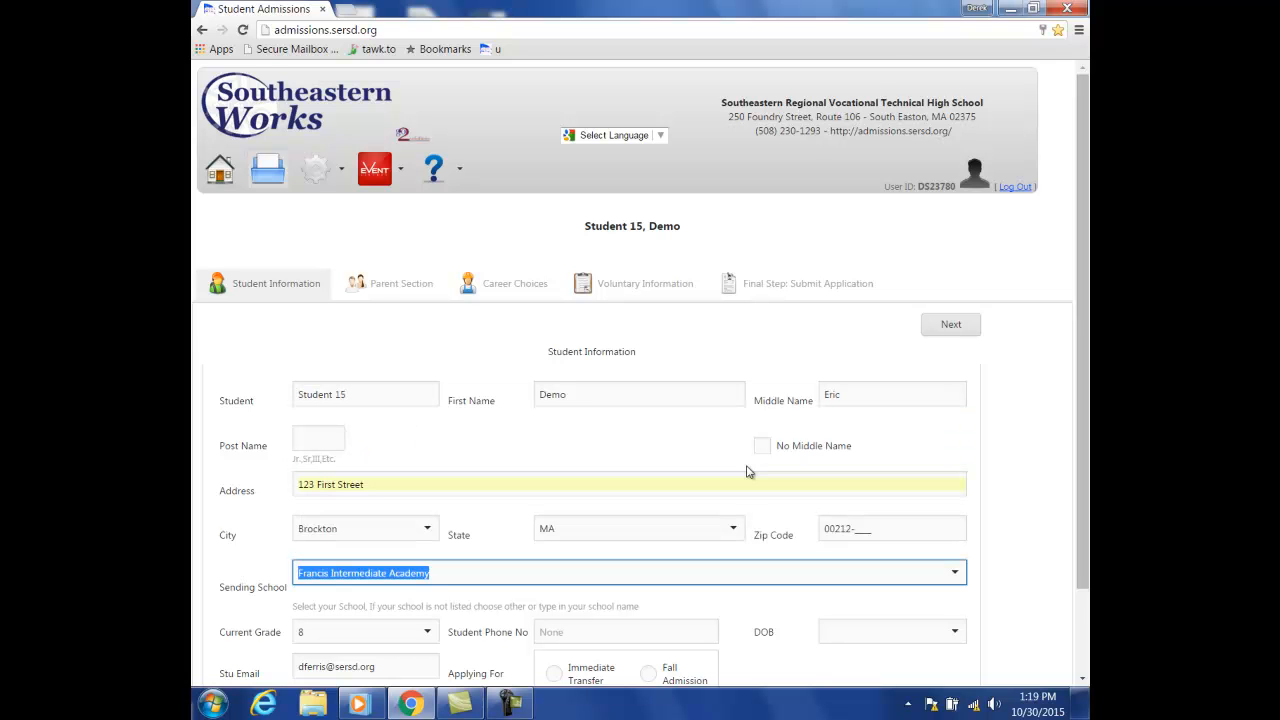
click(1053, 583)
drag(1083, 472, 1082, 557)
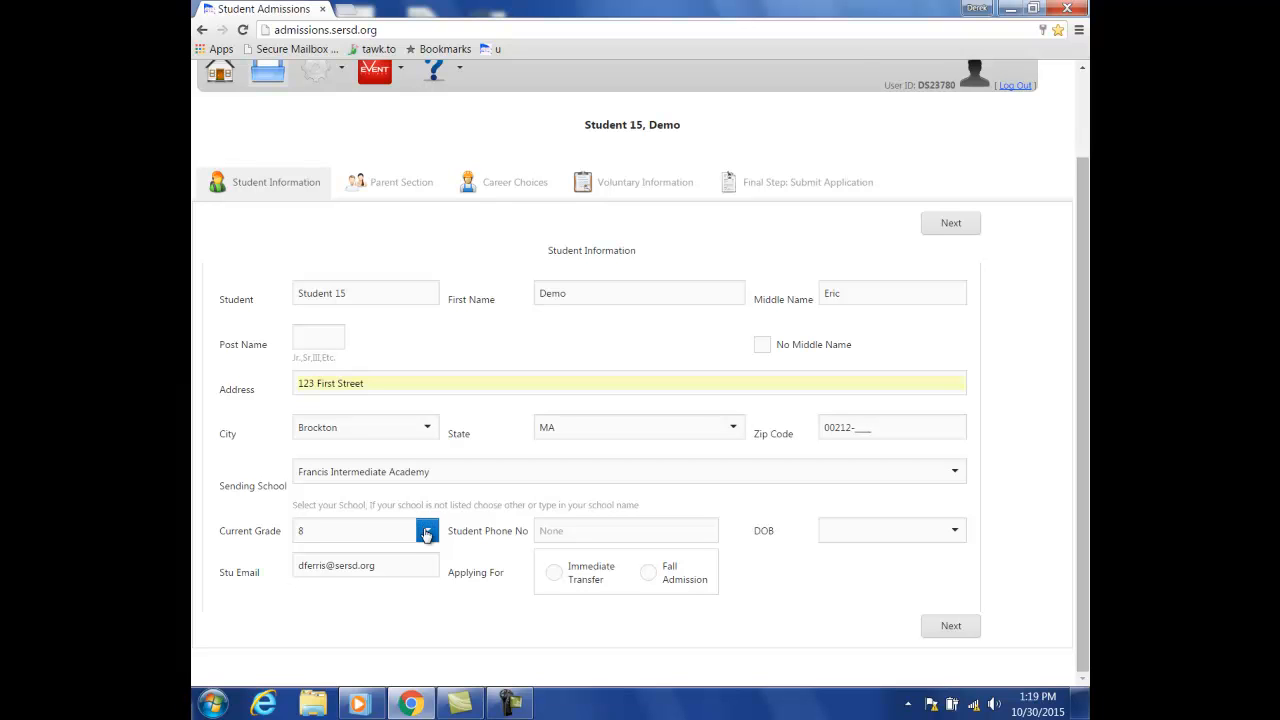
- Enter the student's phone number and DOB 01/01/2001, choose Fall Admission, and proceed to the Parent Section
click(580, 531)
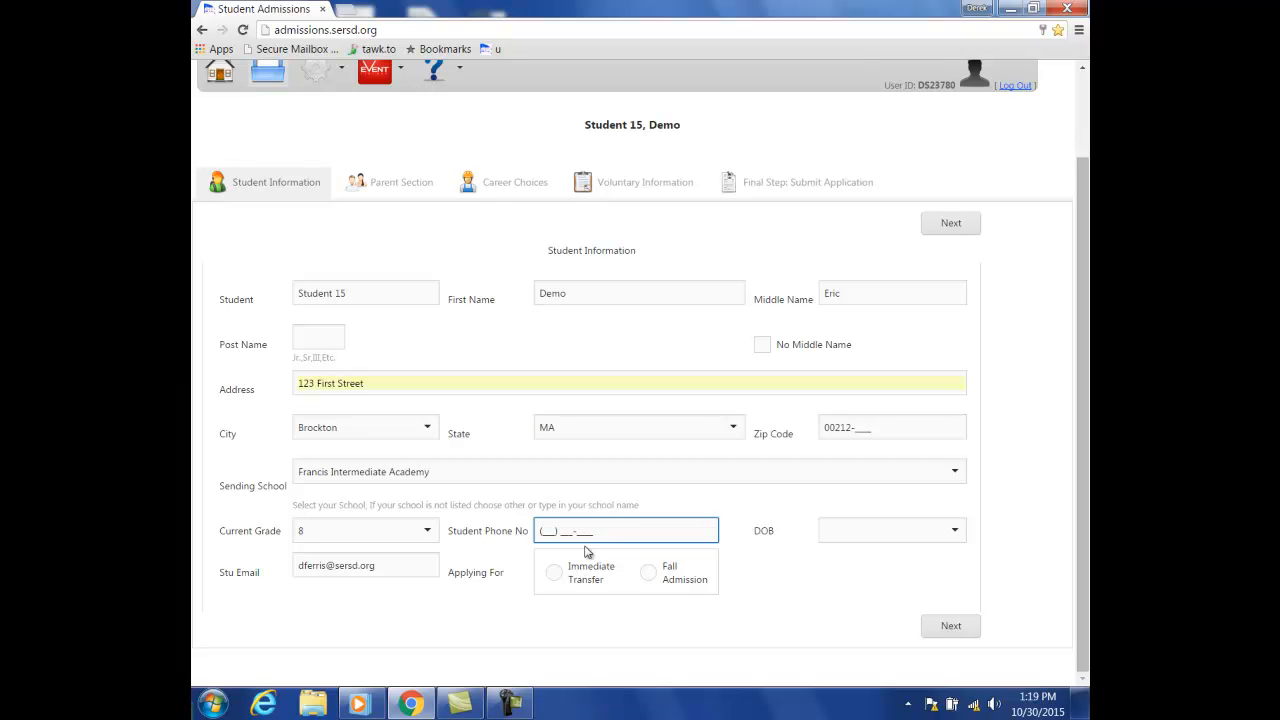
text(555) 555-5555)
click(876, 533)
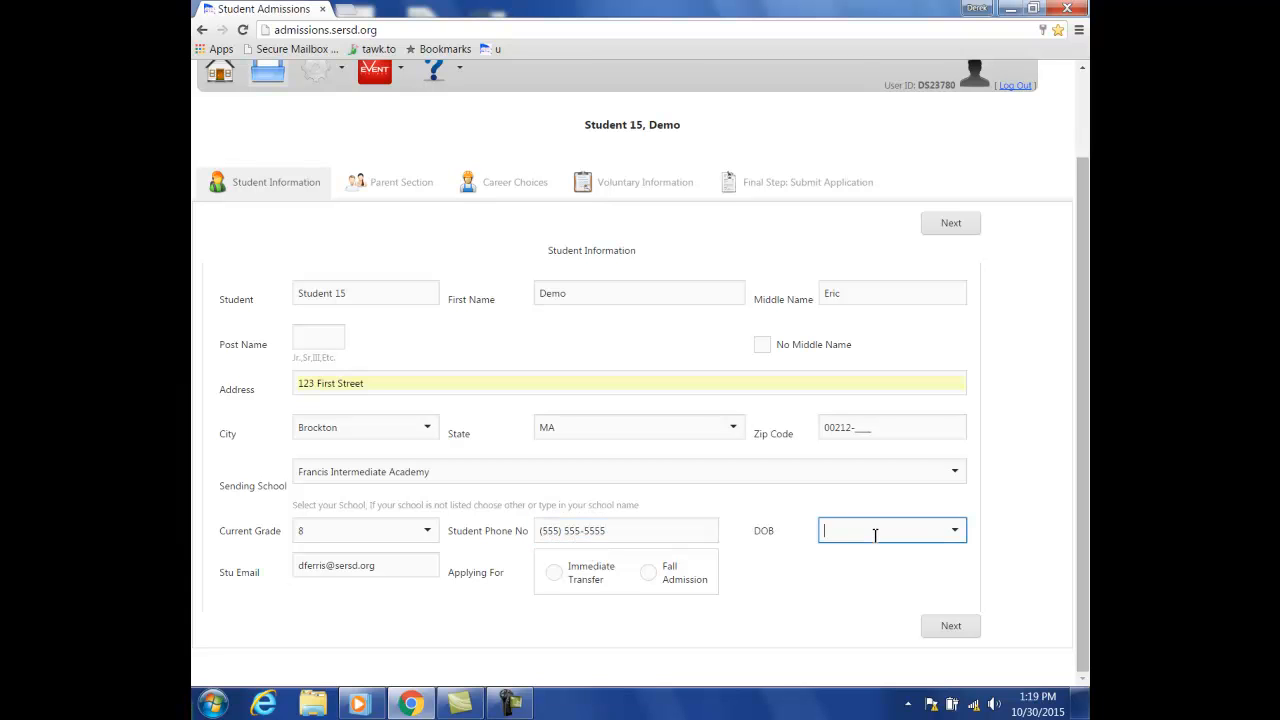
text(01/01/2001)
click(650, 574)
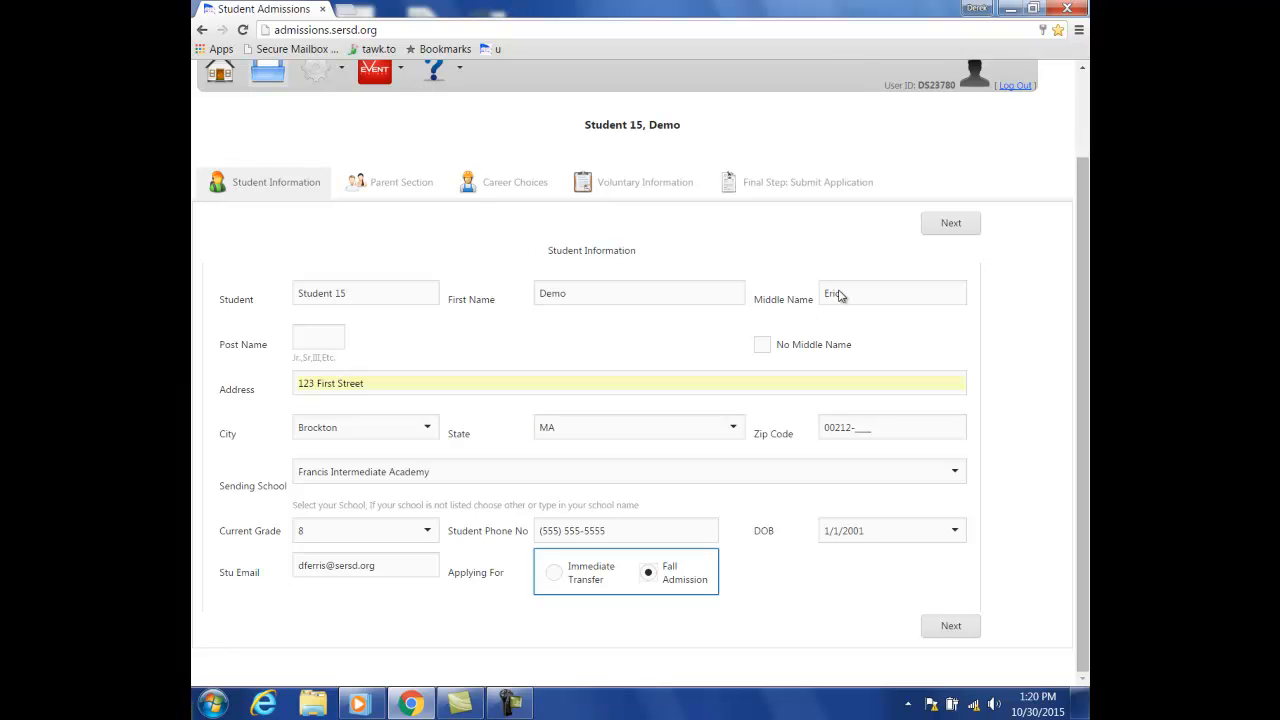
click(951, 628)
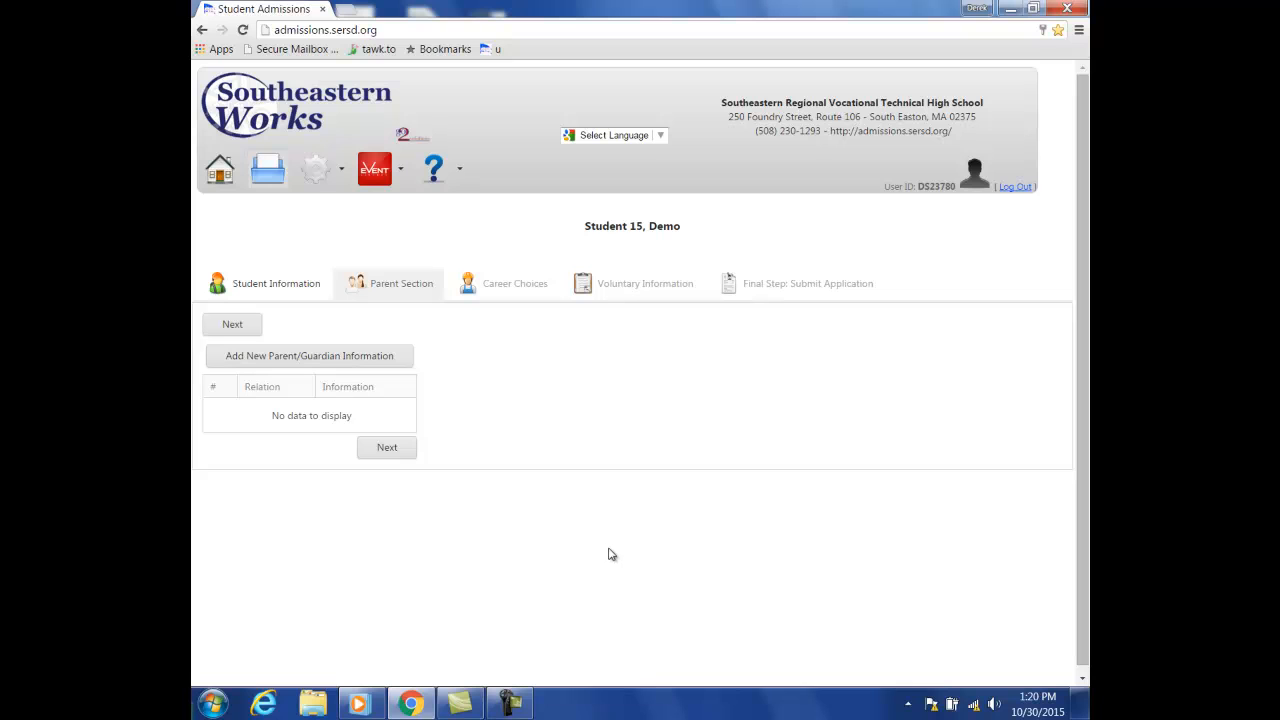
- Add a new parent/guardian entry with relation Mother and enter her last name
click(392, 368)
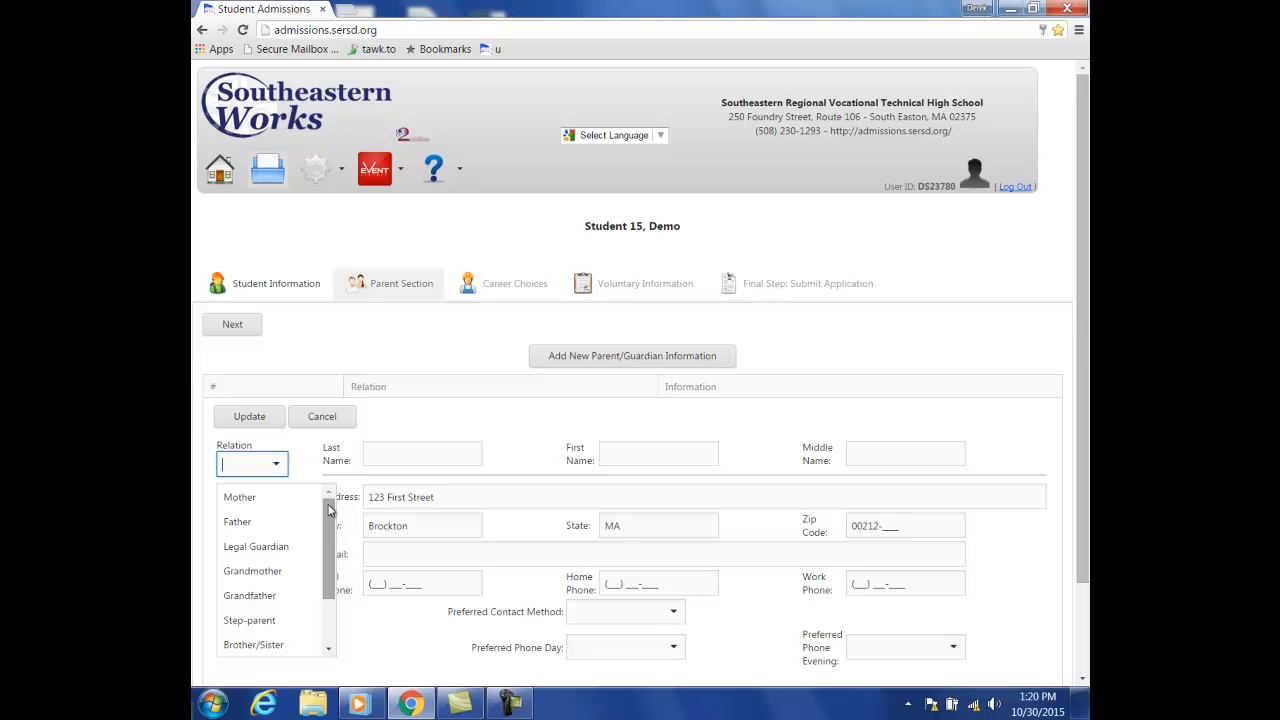
mouse_move(333, 518)
mouse_down()
mouse_move(334, 540)
mouse_move(332, 510)
mouse_up()
click(262, 499)
click(406, 455)
text(Stu)
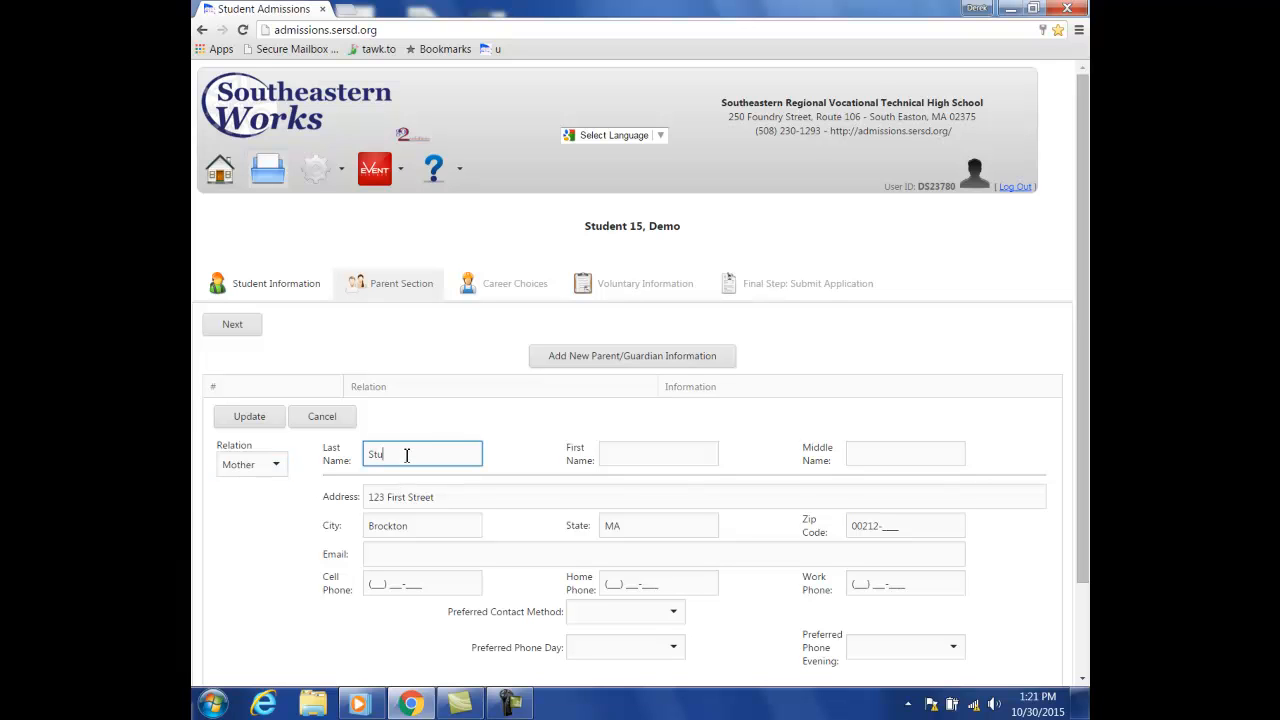
text(dent 15)
- Enter the mother's first and middle names, correcting typos in the middle name
click(648, 453)
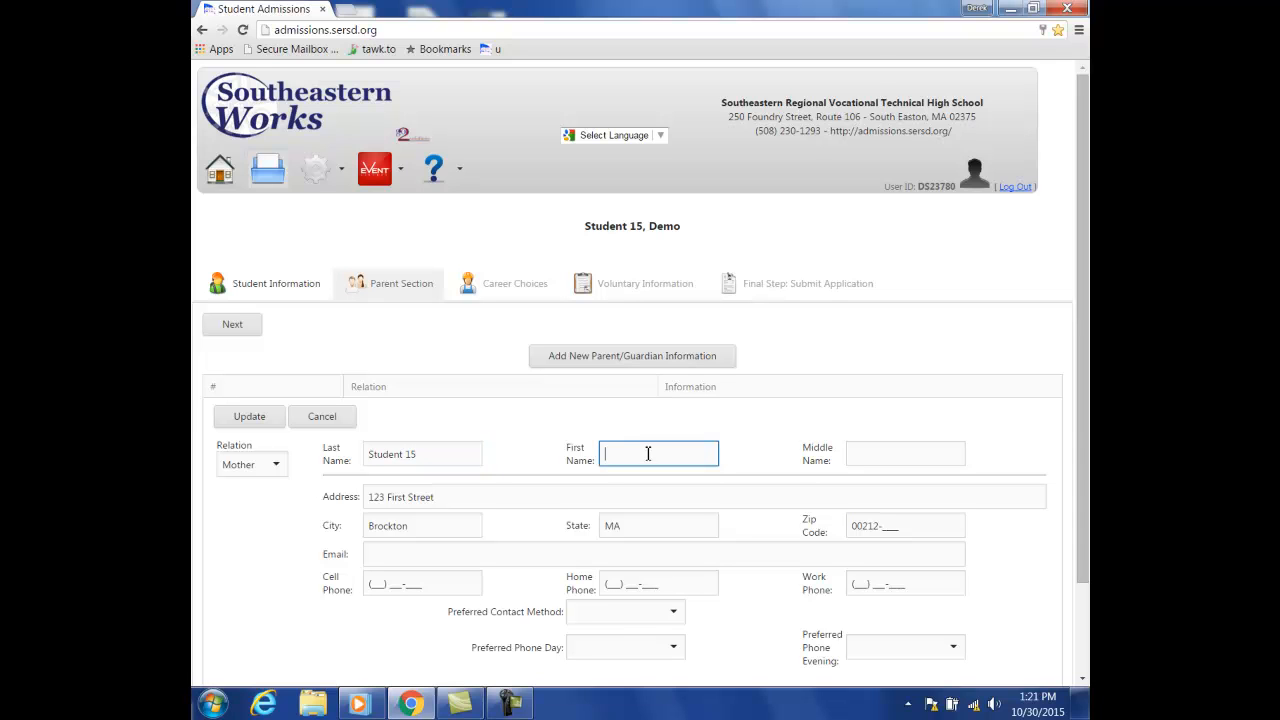
text(Demi)
click(865, 458)
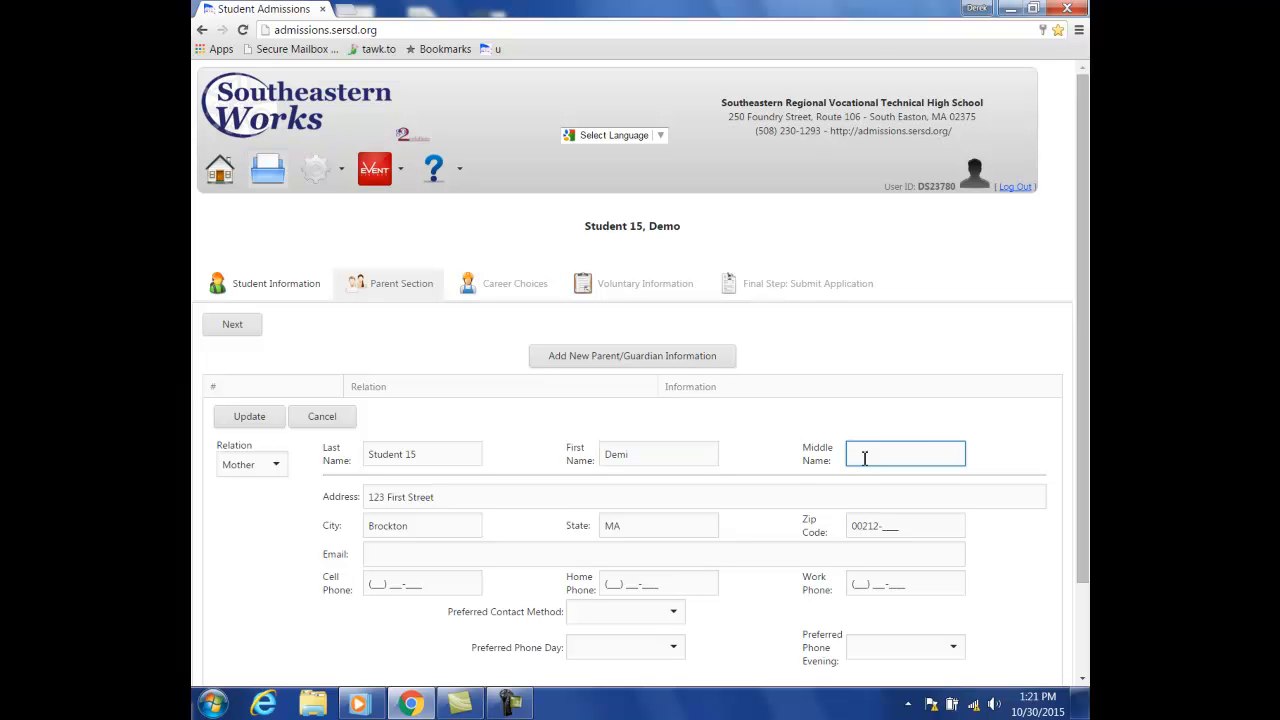
text(S)
key(BackSpace)
text(Ann)
key(BackSpace)
text(a)
click(724, 558)
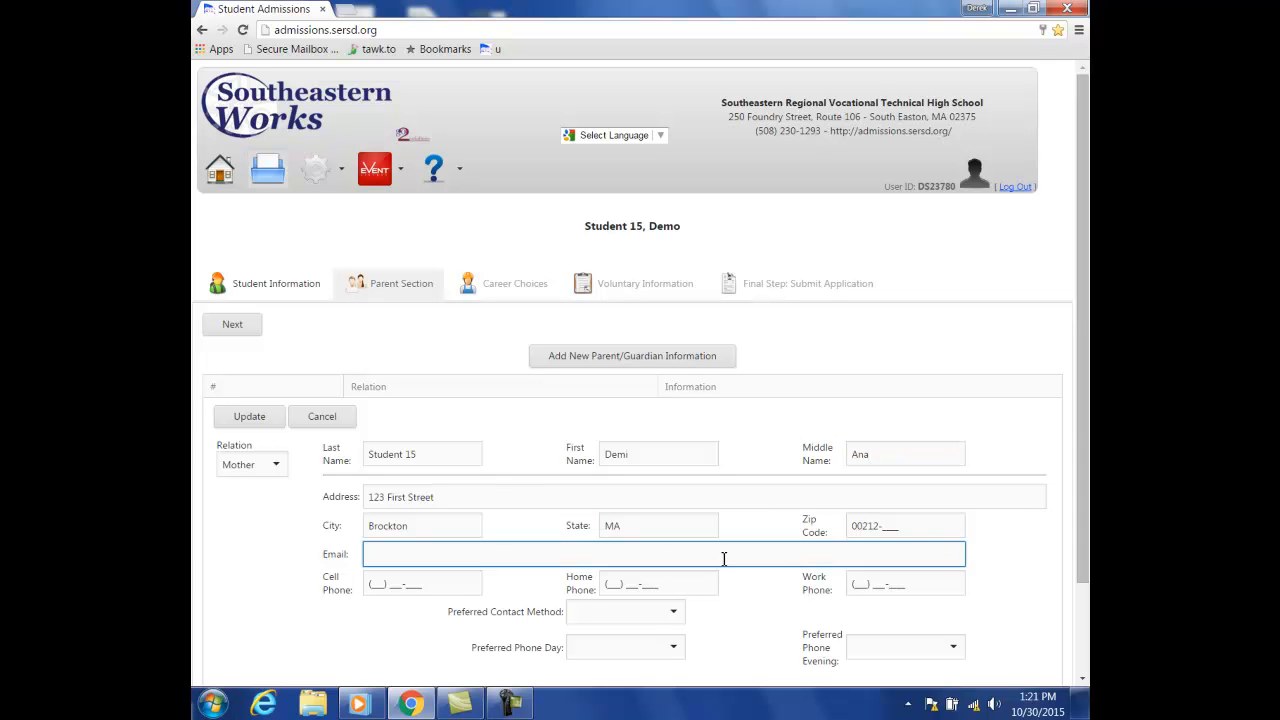
- Fill in the mother's e-mail address plus her cell, home and work phone numbers
text(sample@gmail.com)
click(380, 586)
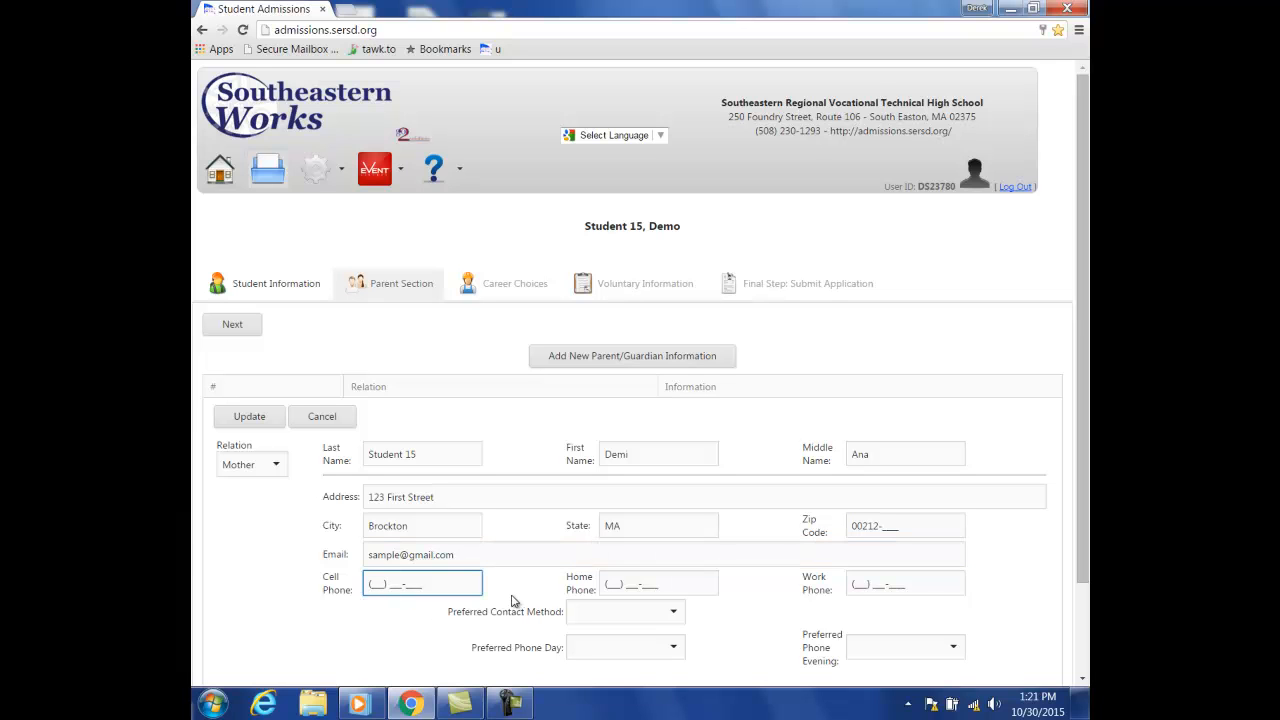
click(630, 590)
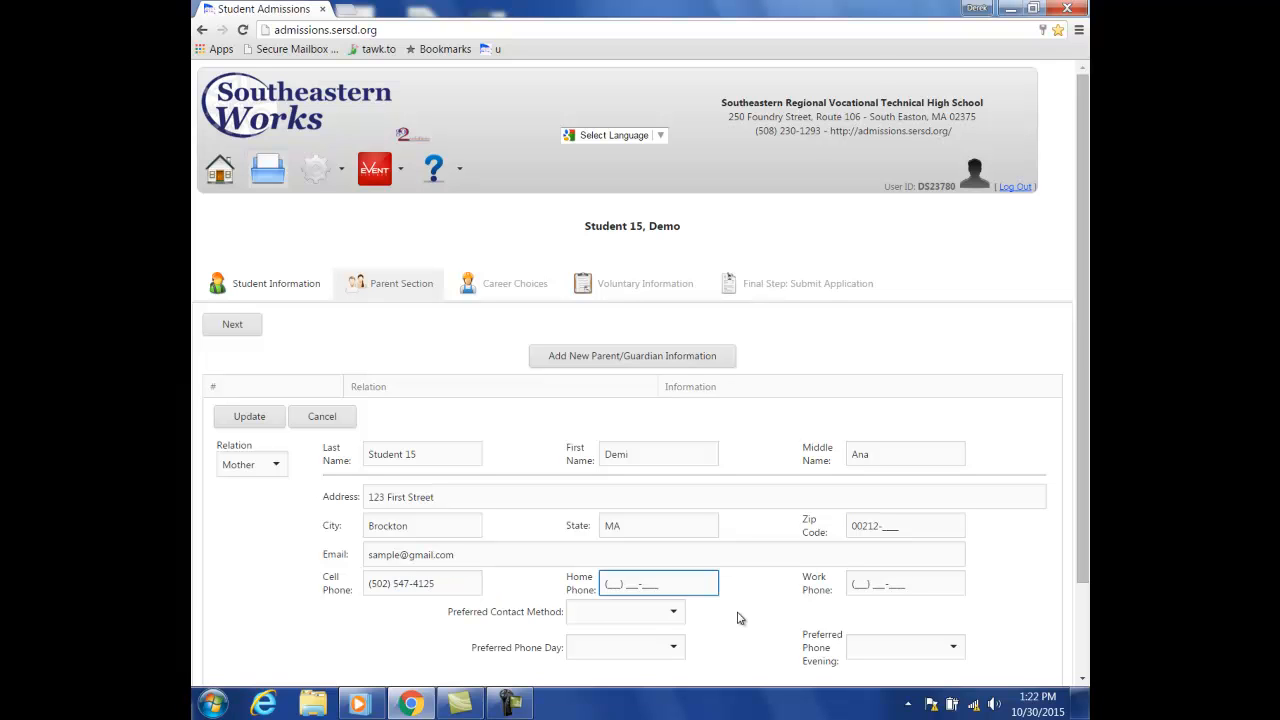
click(869, 584)
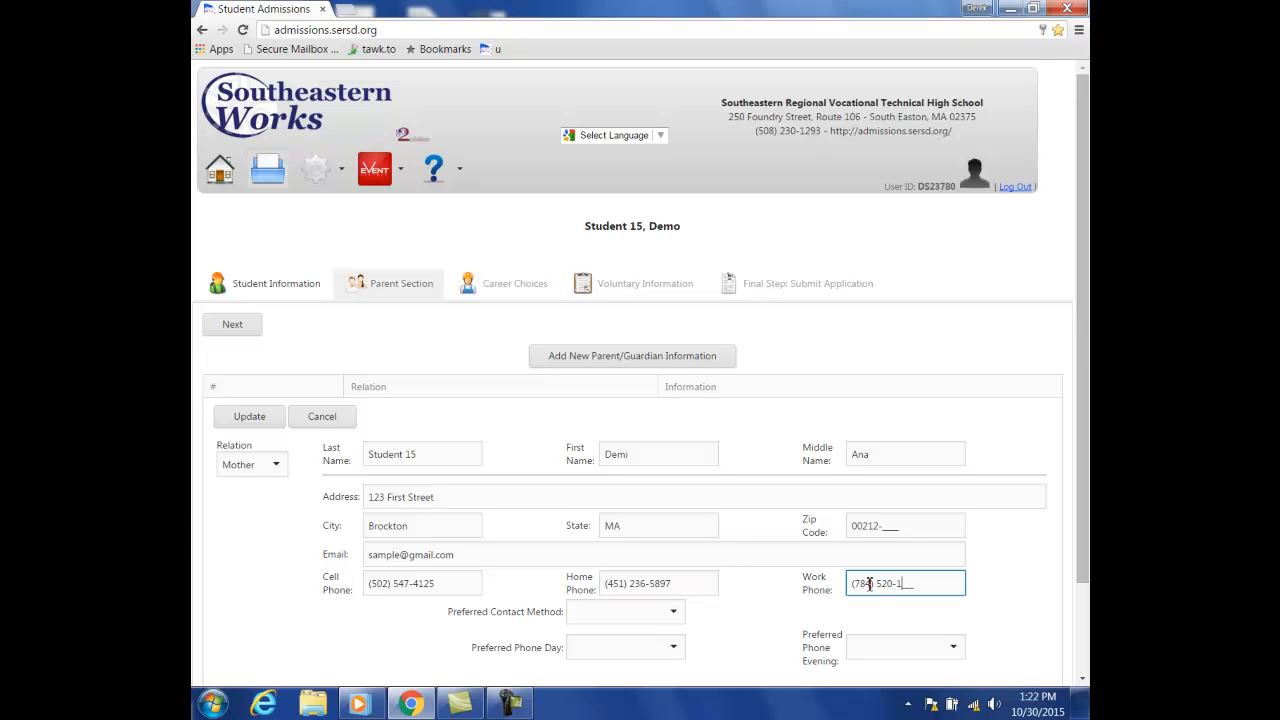
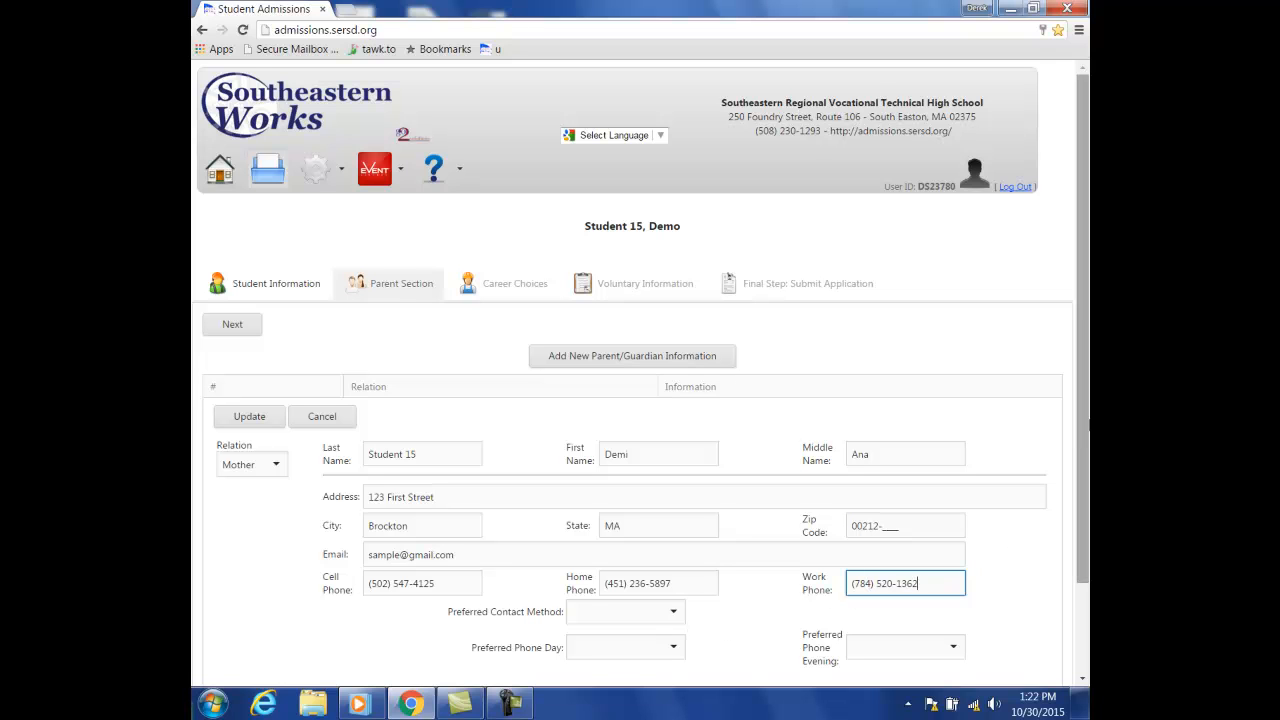
- Choose Email as the mother's preferred contact, Work for daytime phone and Cell for evening
scroll(1083, 472, down, 1)
scroll(1083, 470, down, 1)
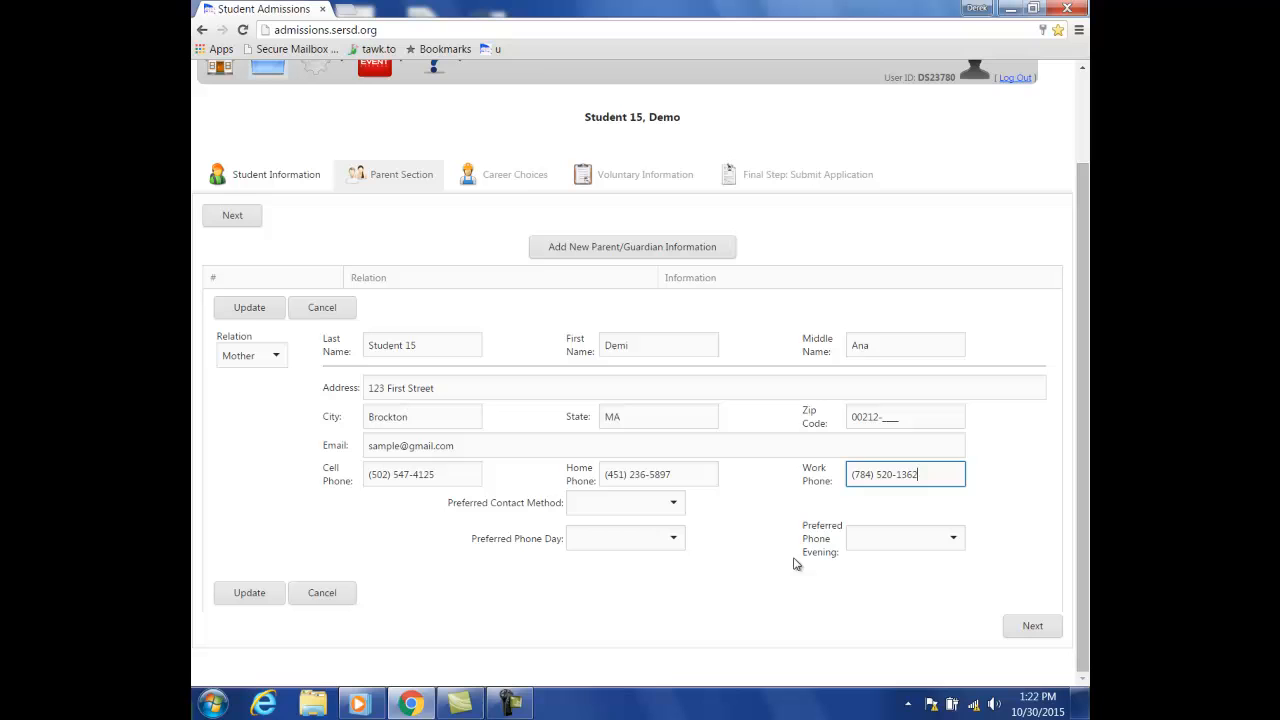
click(677, 507)
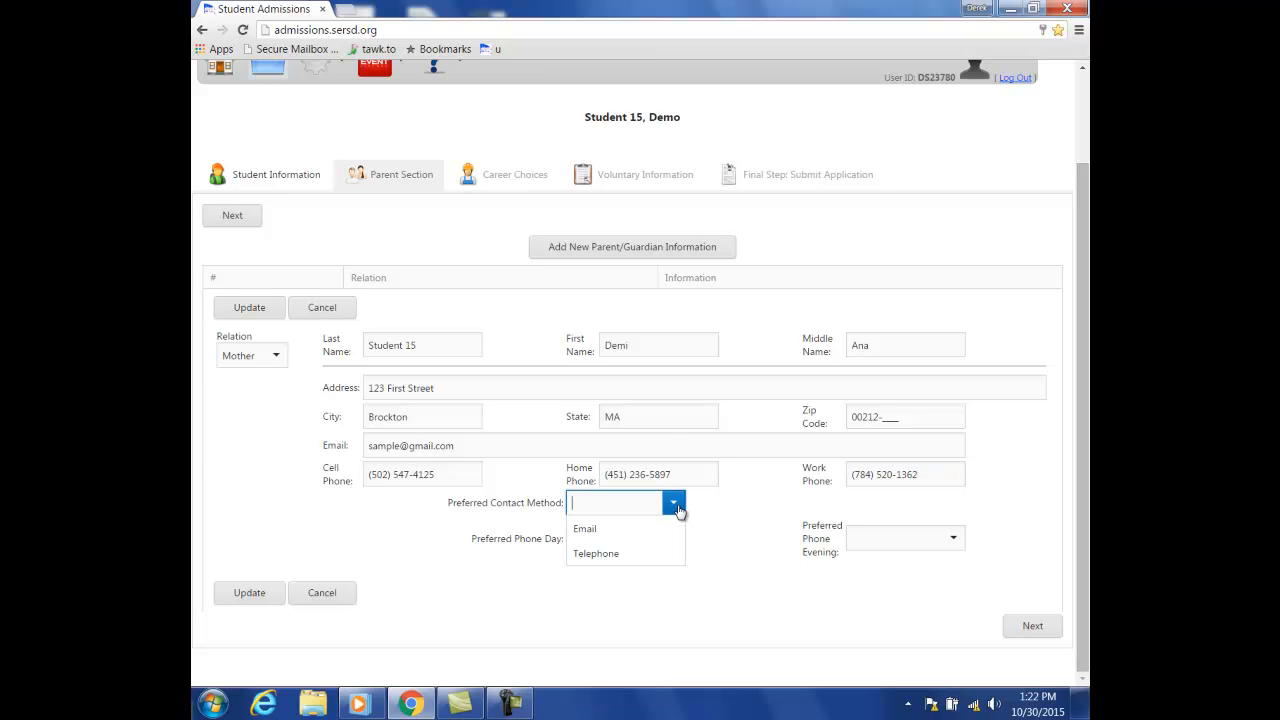
click(674, 527)
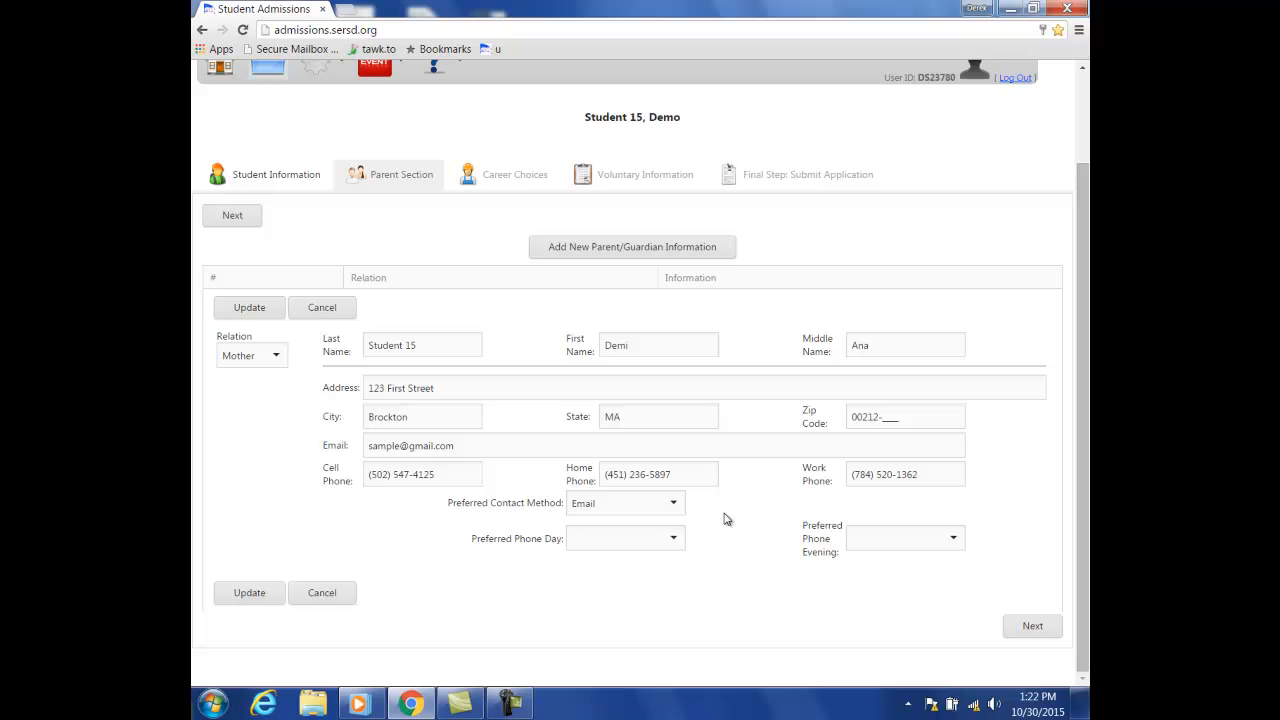
click(674, 540)
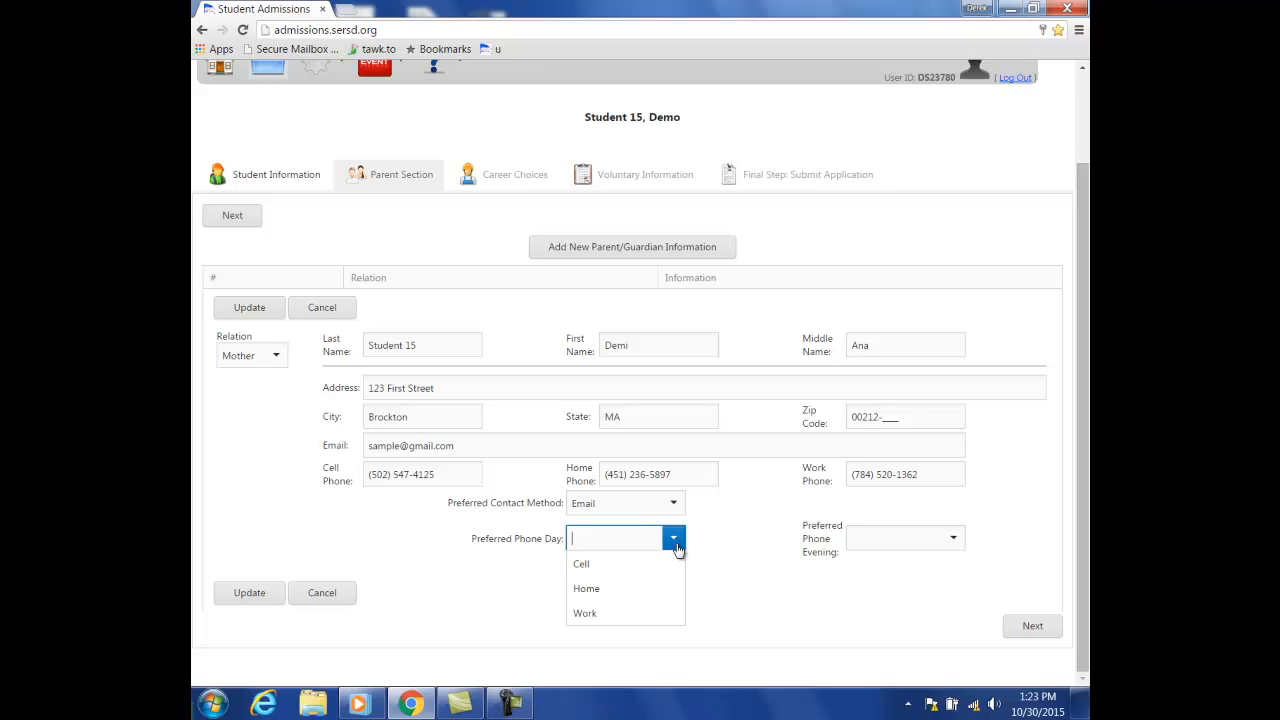
click(665, 612)
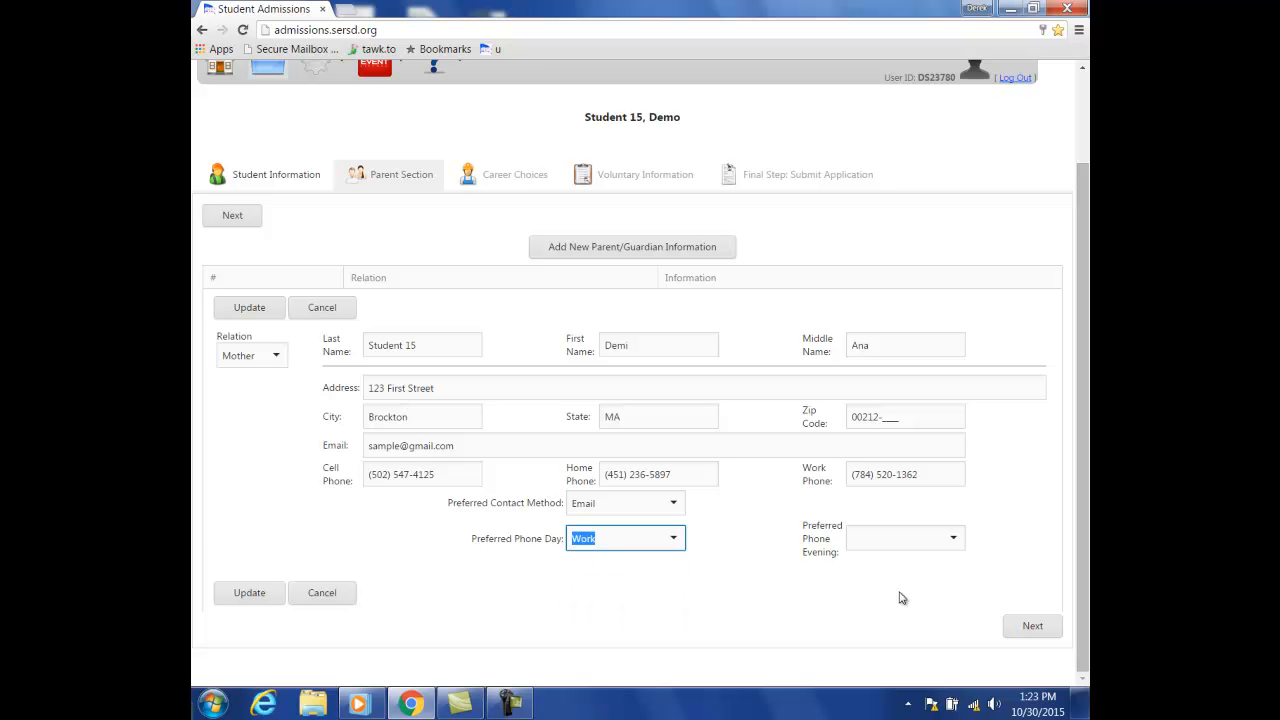
click(987, 537)
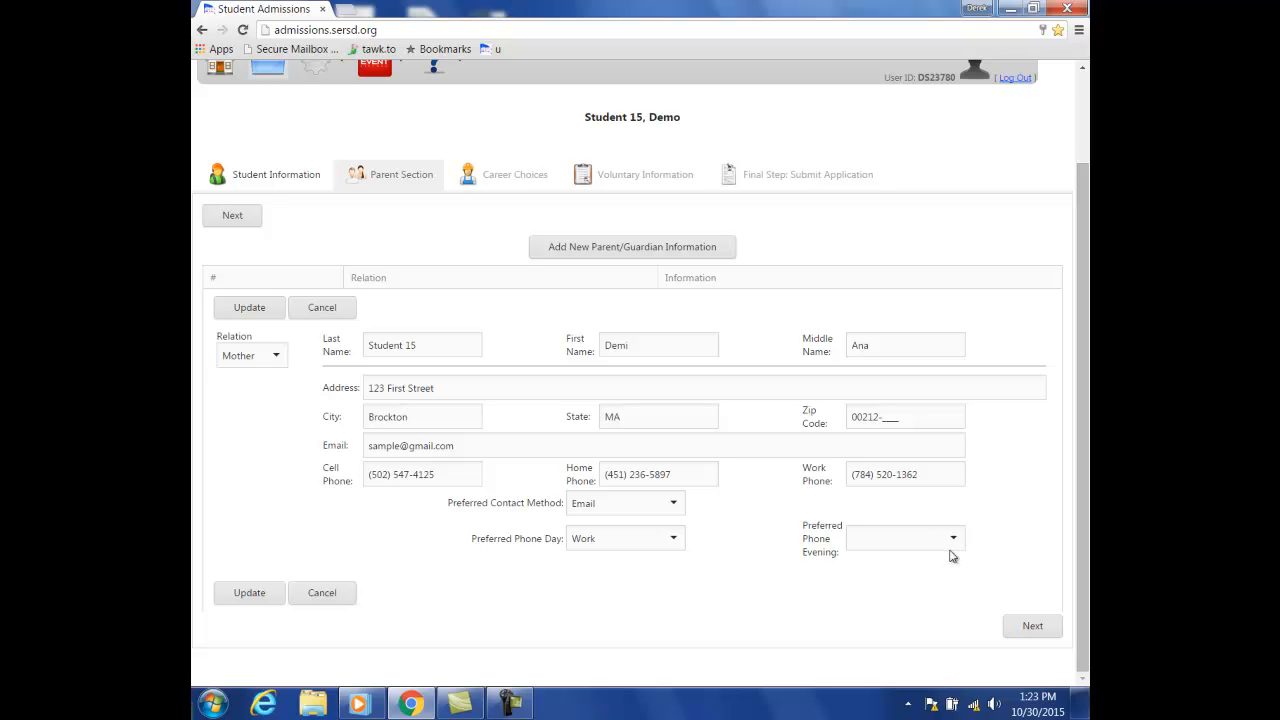
click(952, 543)
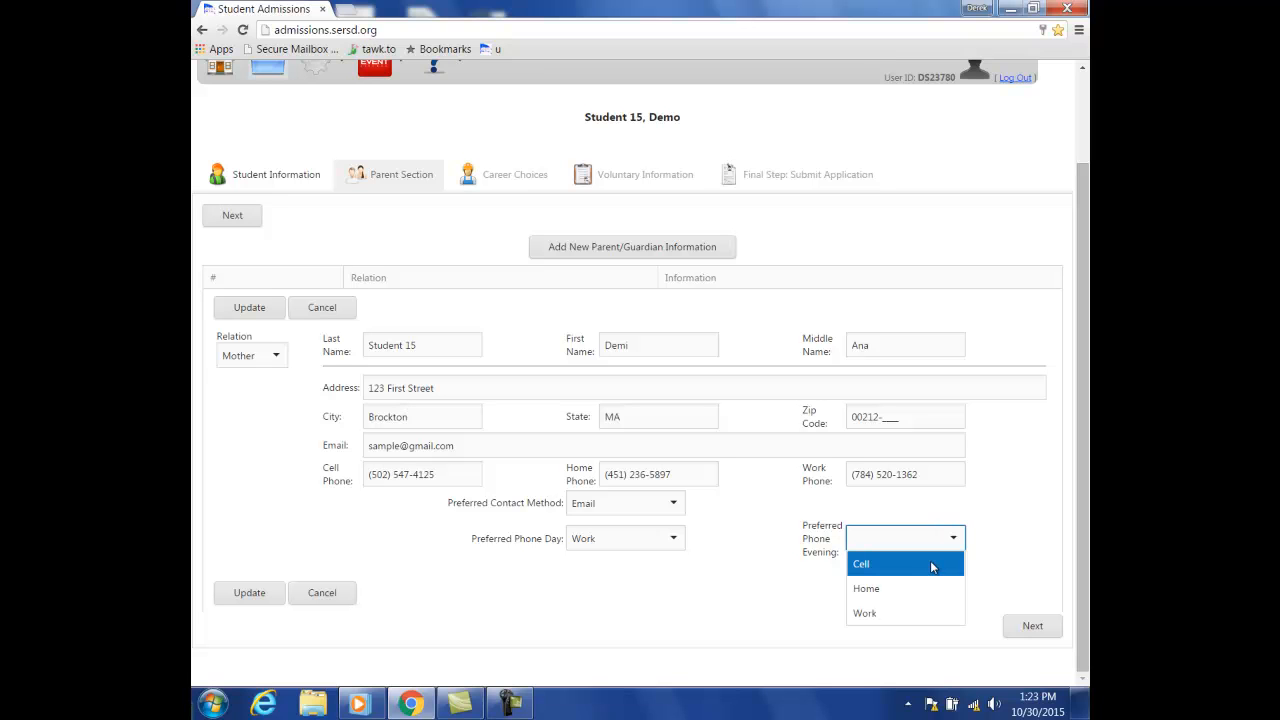
click(932, 565)
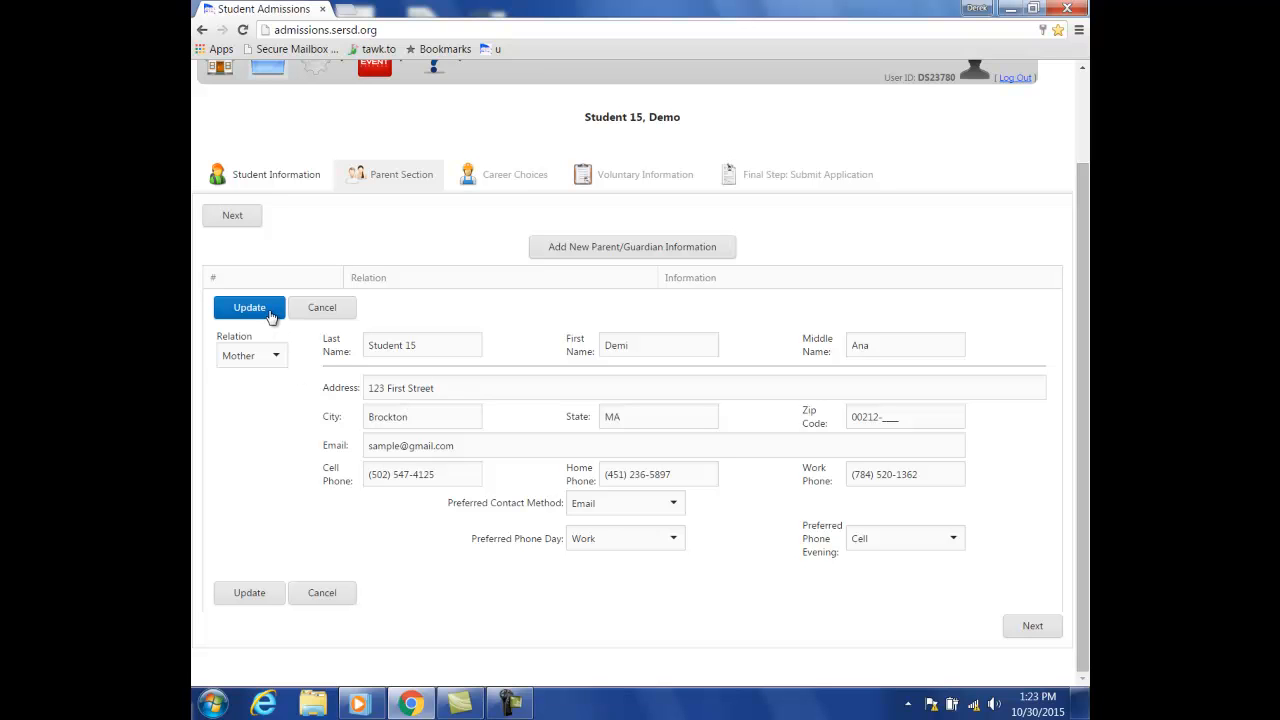
- Save the mother's parent/guardian entry, with Cell as the night contact method
click(234, 598)
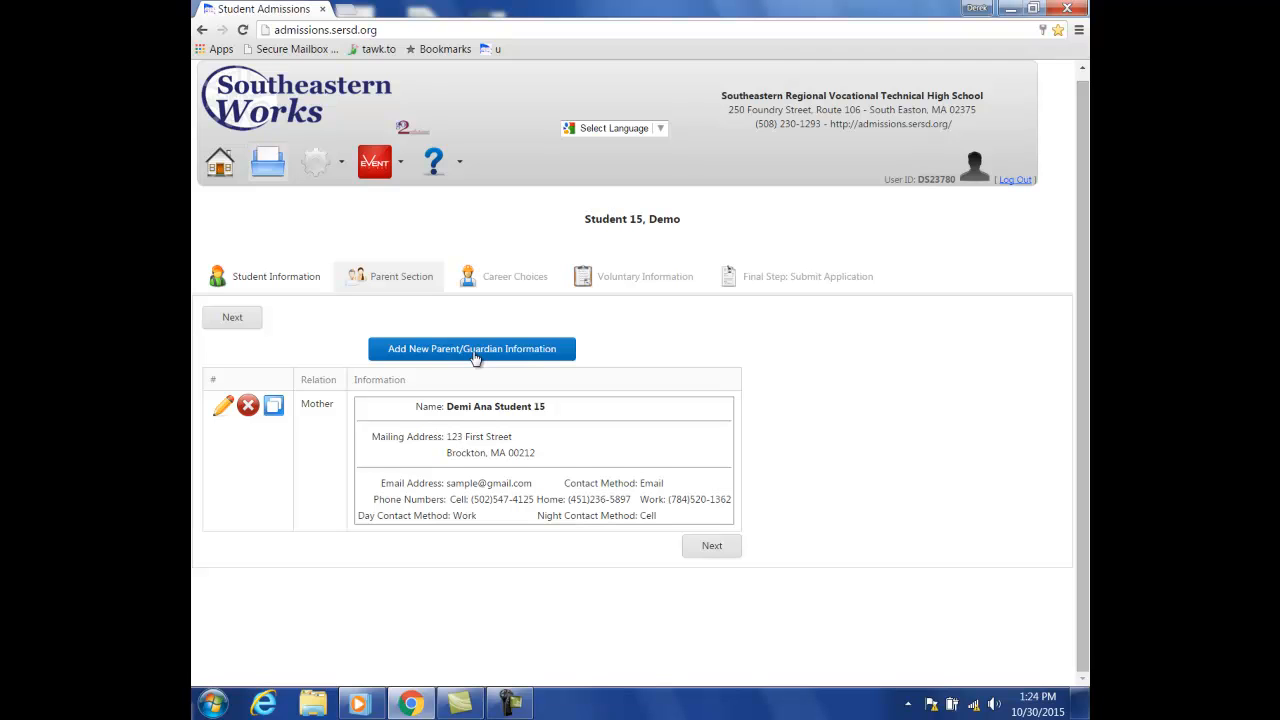
- Set career Choices 1–5 to Advertising & Design, Business Marketing, Computer and Electronic Engineering, Cosmetology, Culinary Arts
click(729, 556)
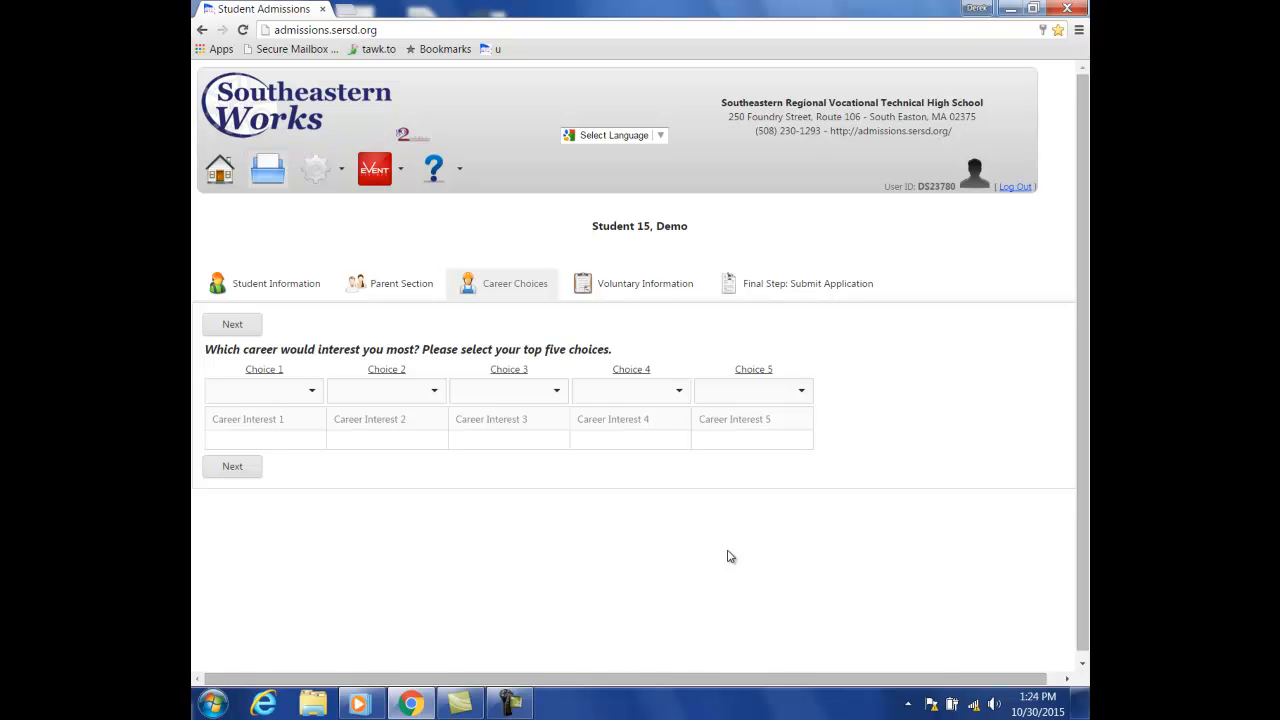
click(309, 400)
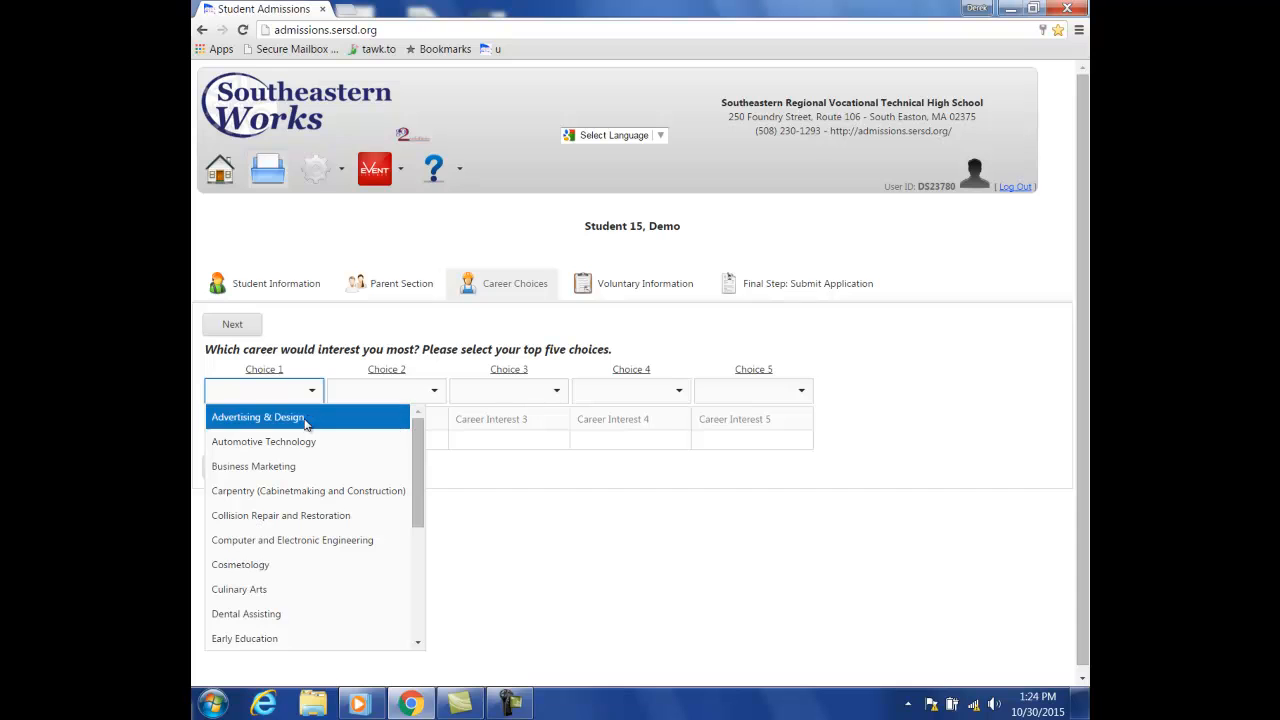
click(306, 419)
click(508, 391)
click(491, 446)
click(680, 391)
click(640, 488)
click(851, 391)
click(800, 493)
click(1016, 391)
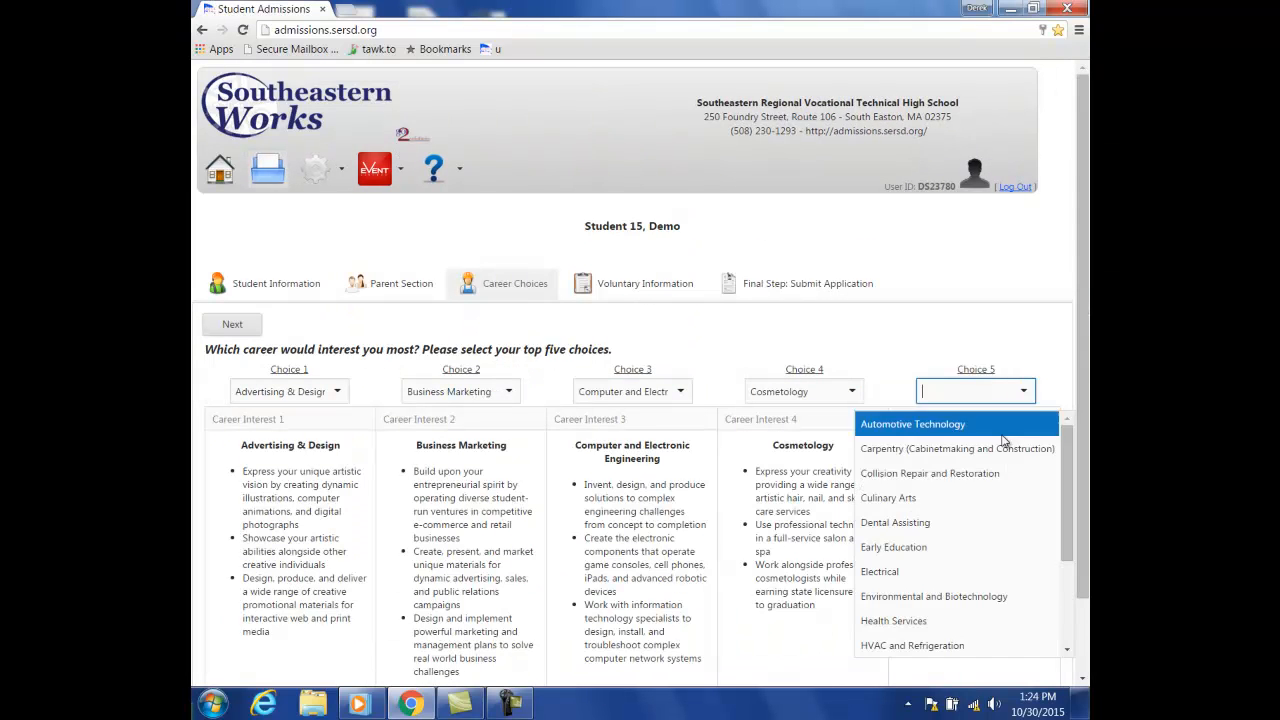
click(979, 494)
scroll(1087, 345, down, 2)
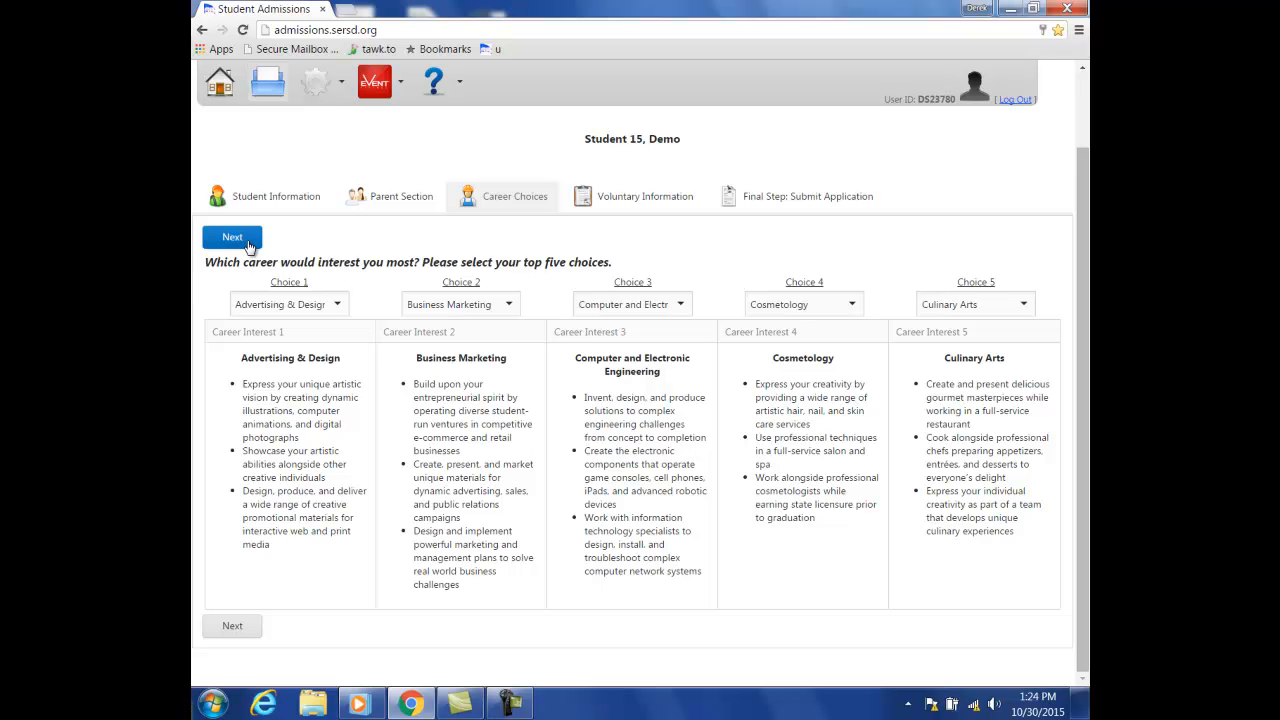
- Record gender as Male in the voluntary information and continue to the Final Step page
click(226, 630)
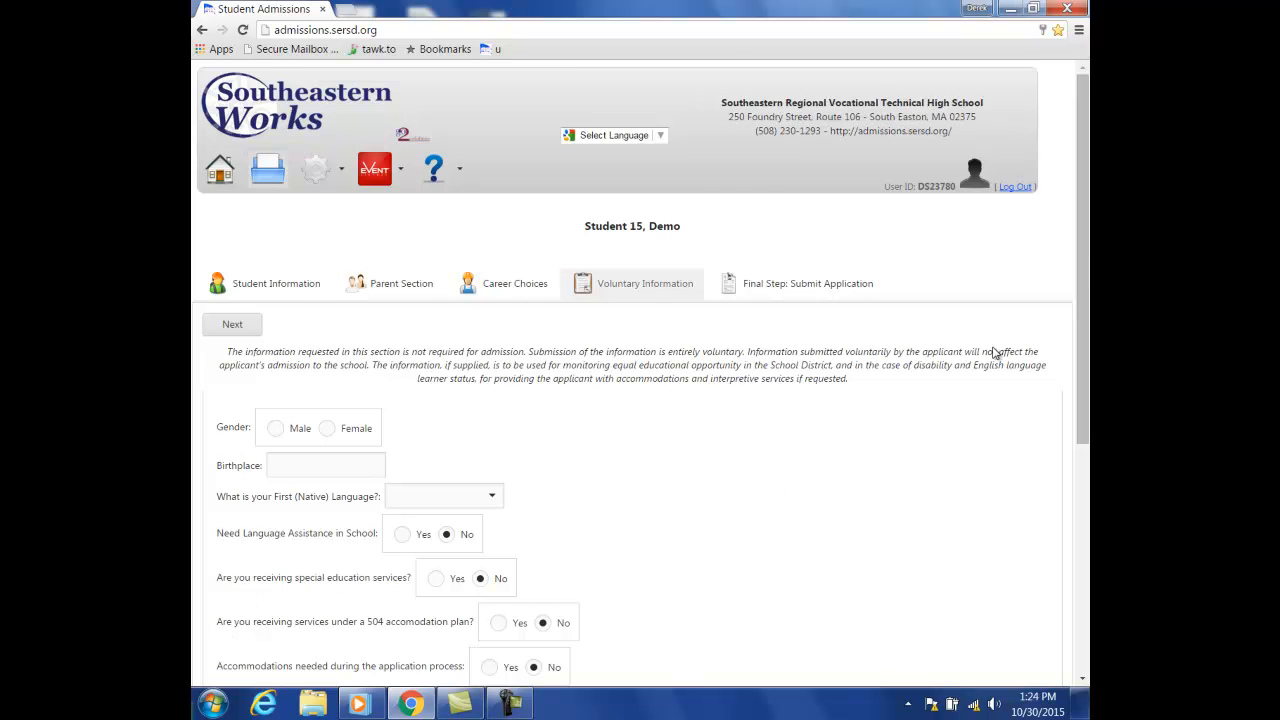
scroll(1085, 358, down, 2)
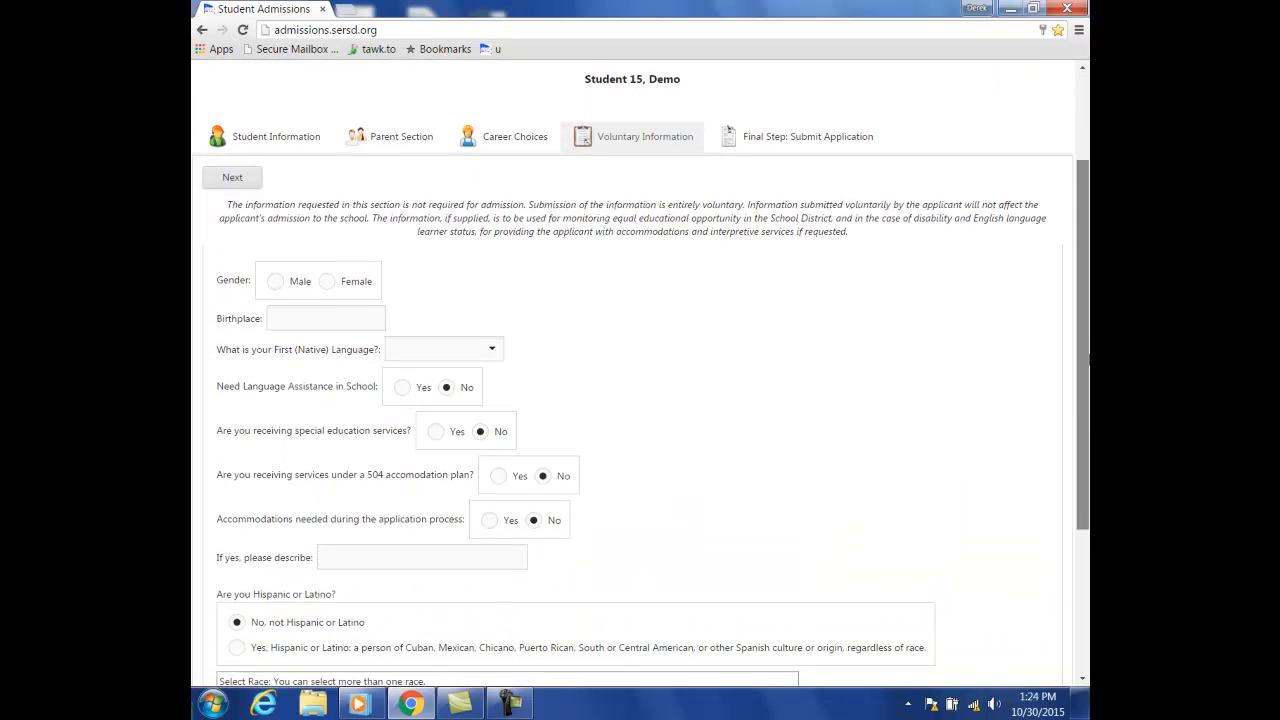
drag(1088, 358, 1088, 365)
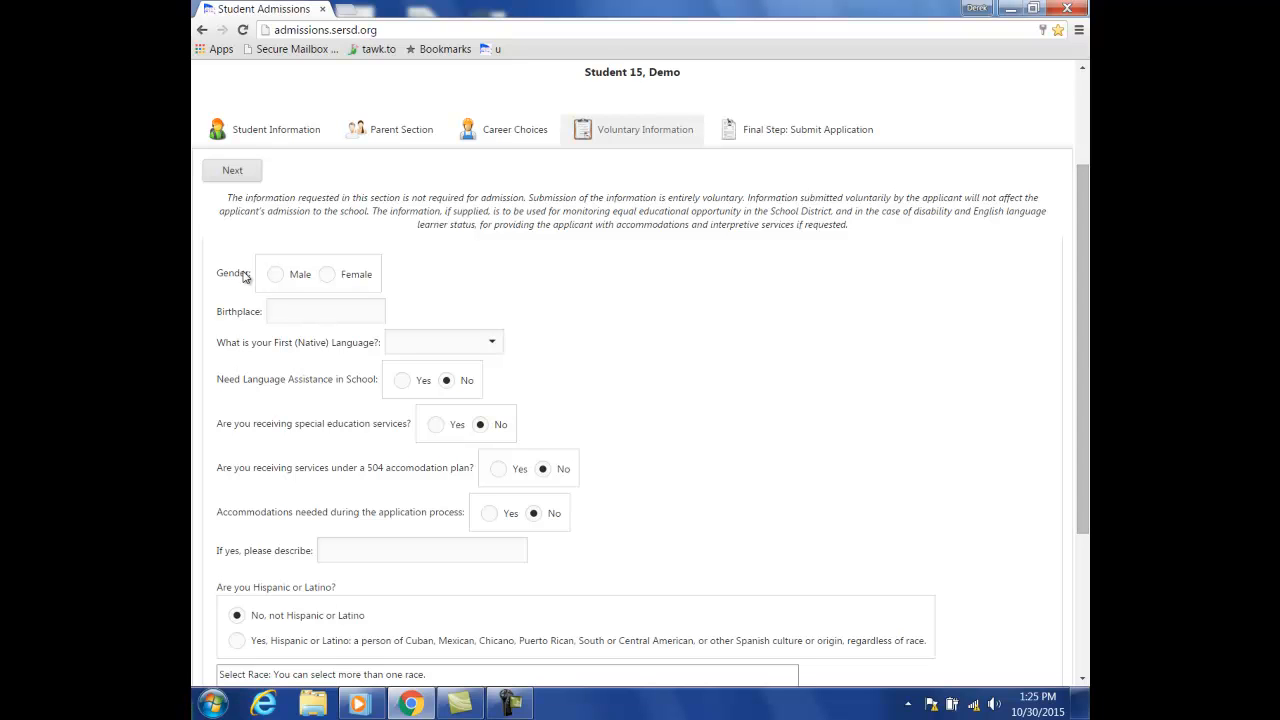
click(276, 280)
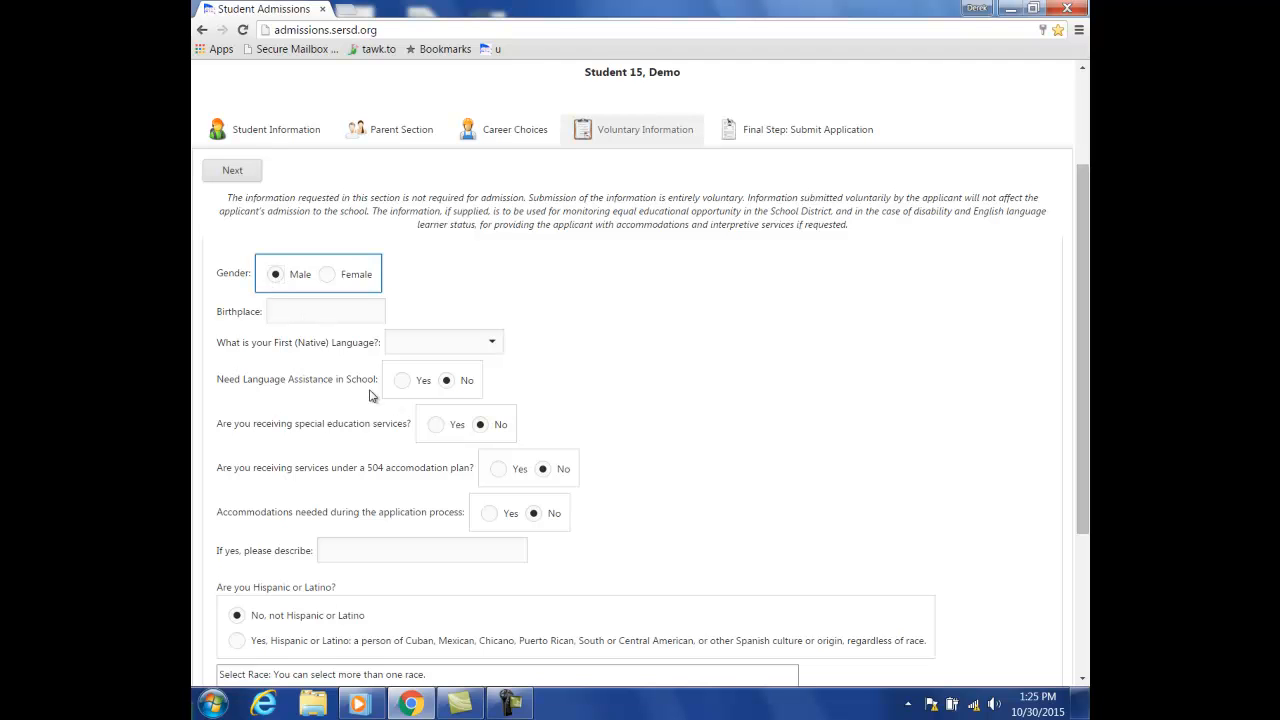
drag(1086, 318, 1088, 362)
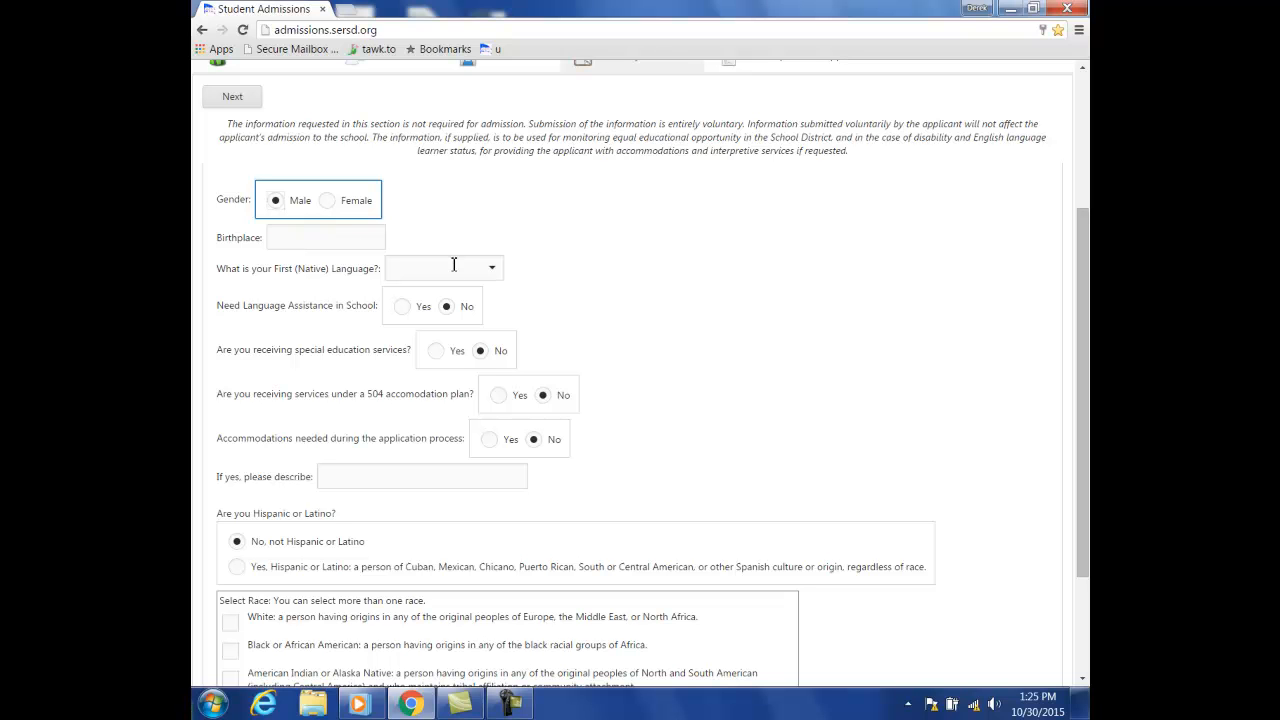
drag(1086, 396, 1088, 488)
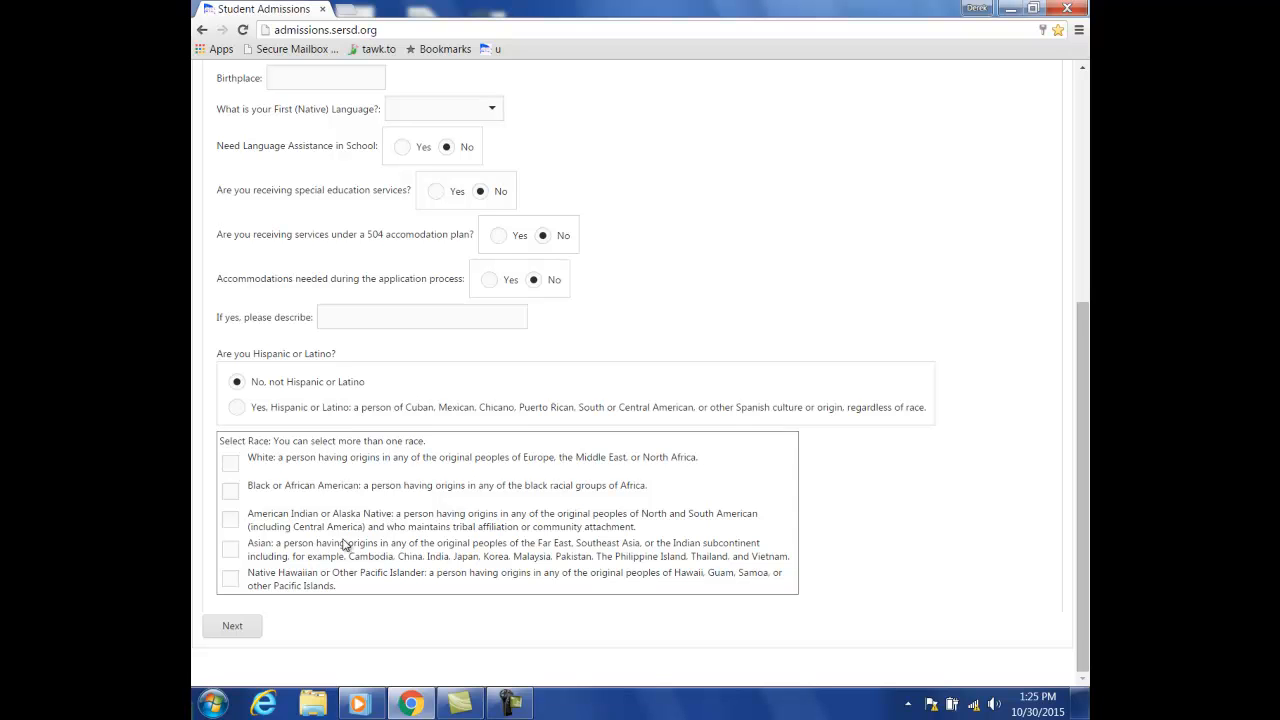
click(232, 626)
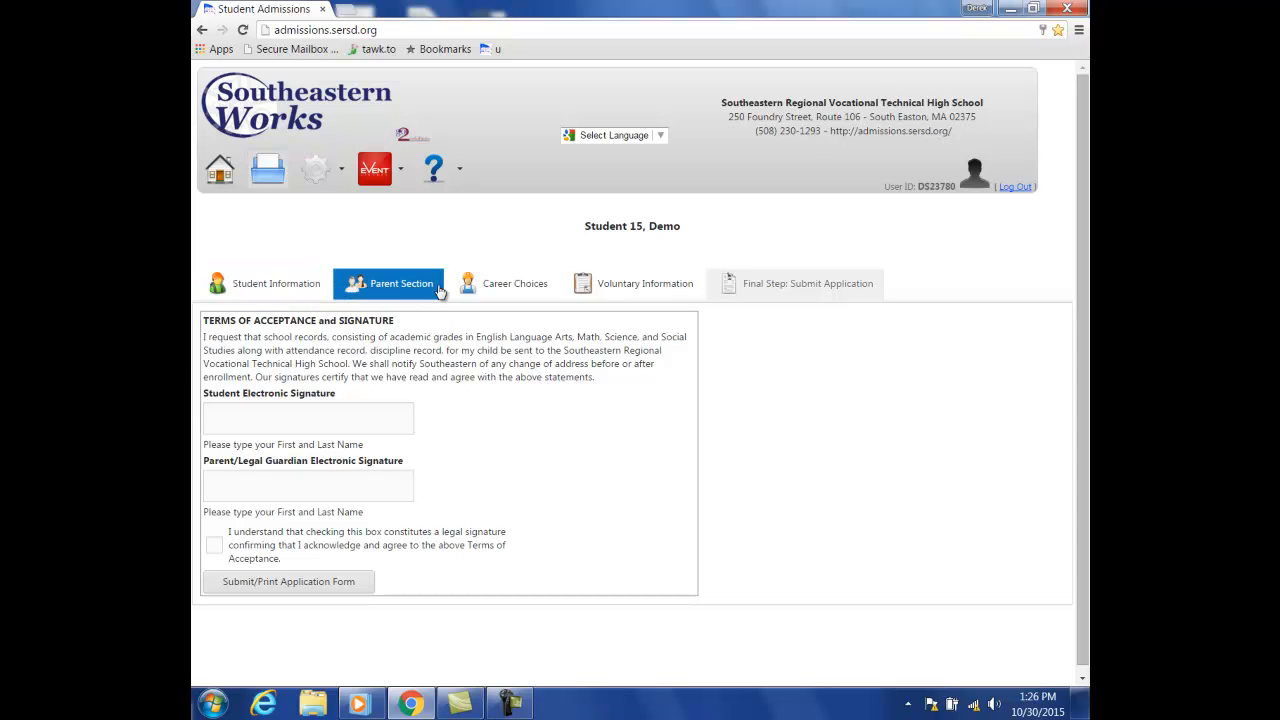
click(311, 288)
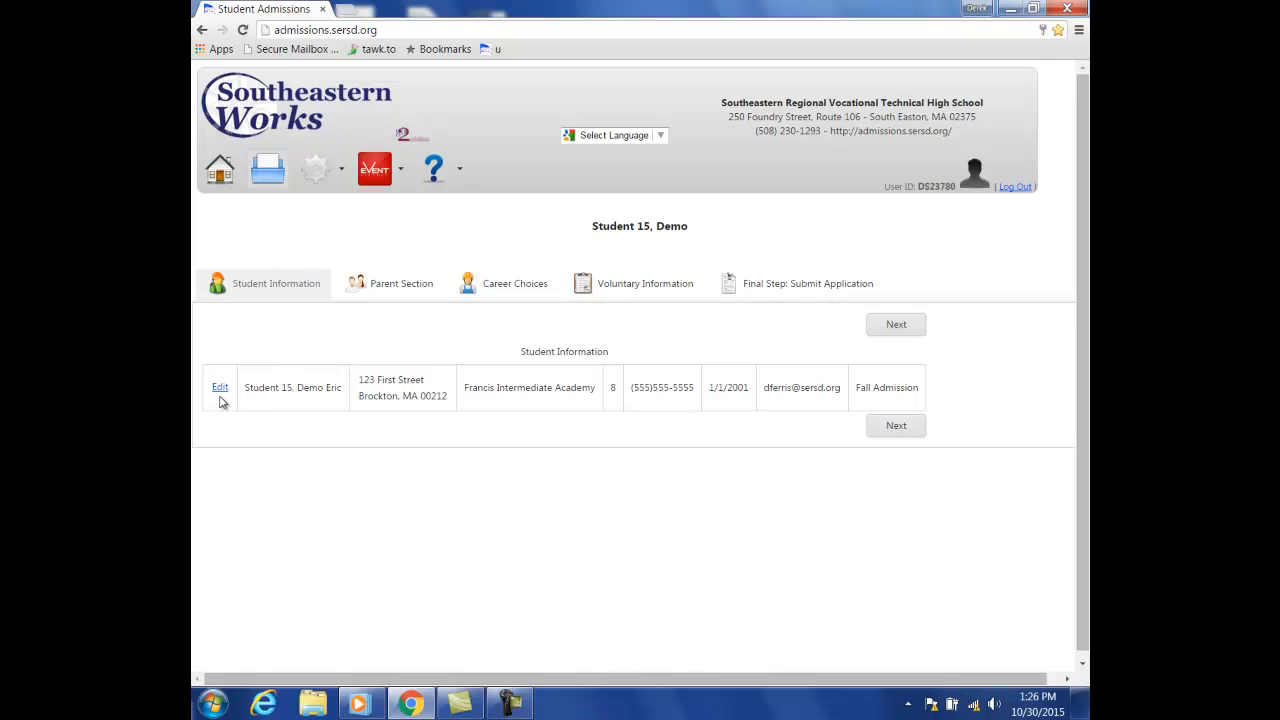
click(220, 389)
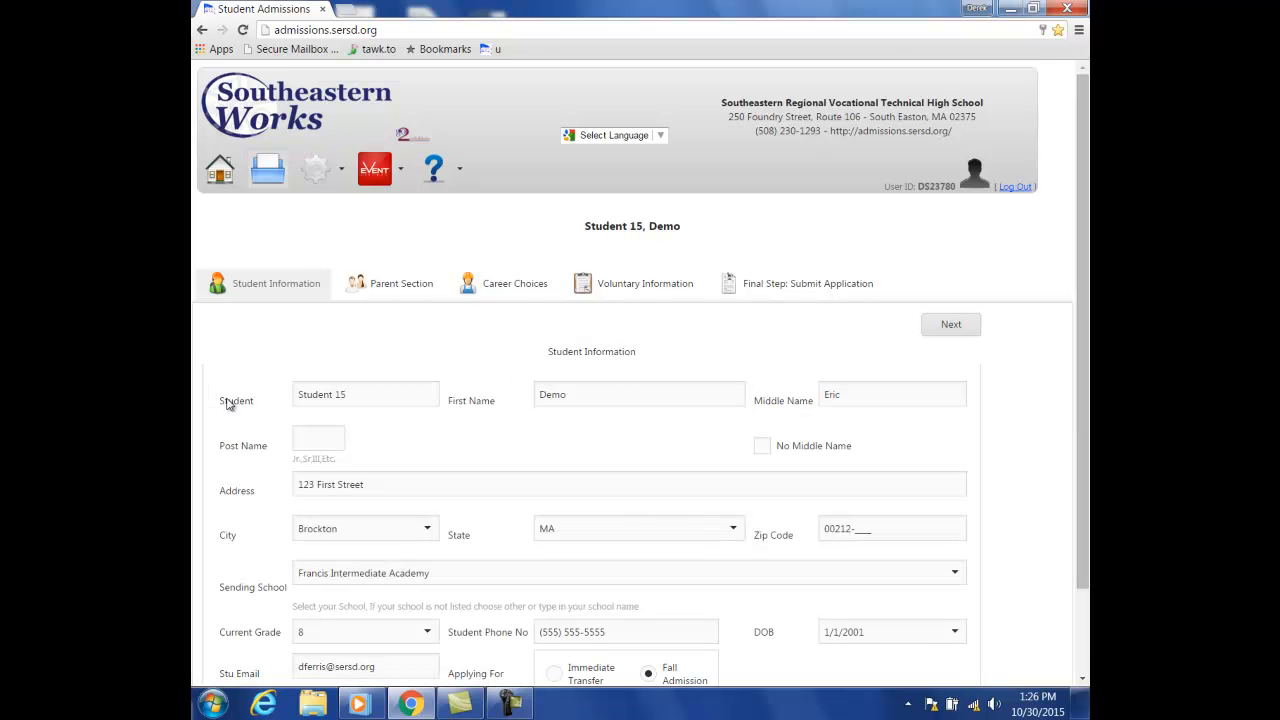
scroll(600, 430, down, 1)
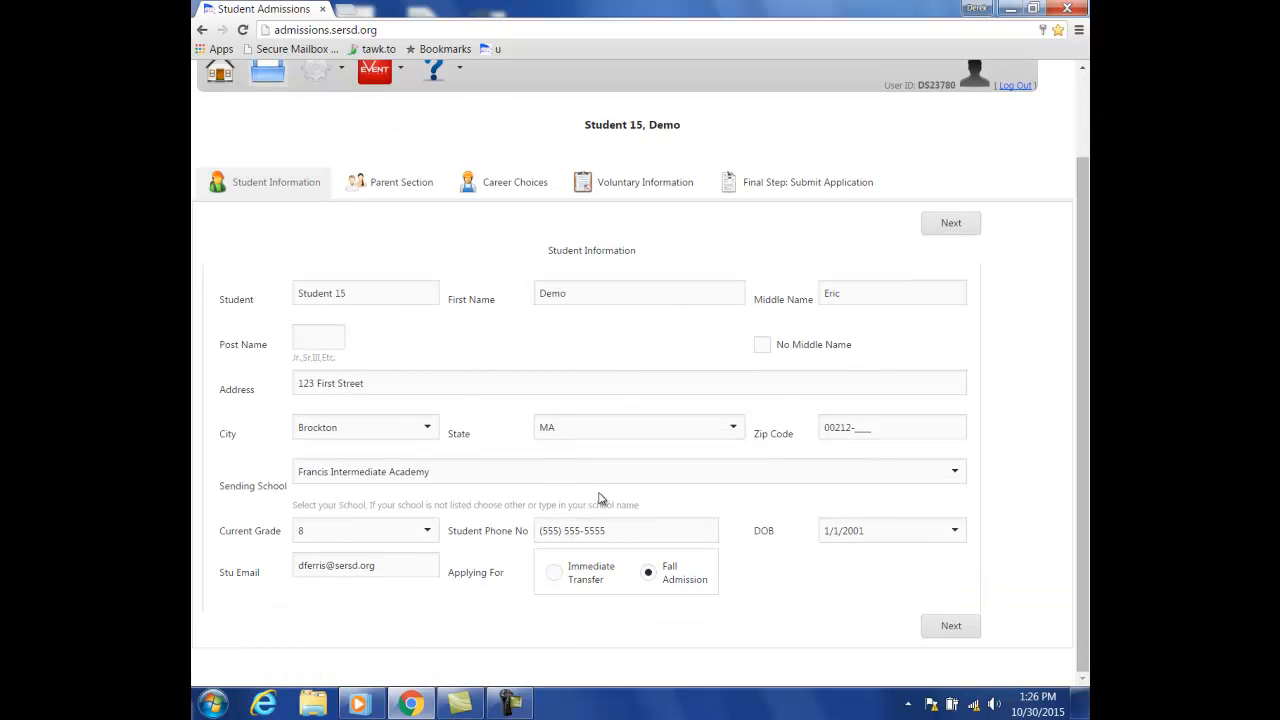
click(400, 183)
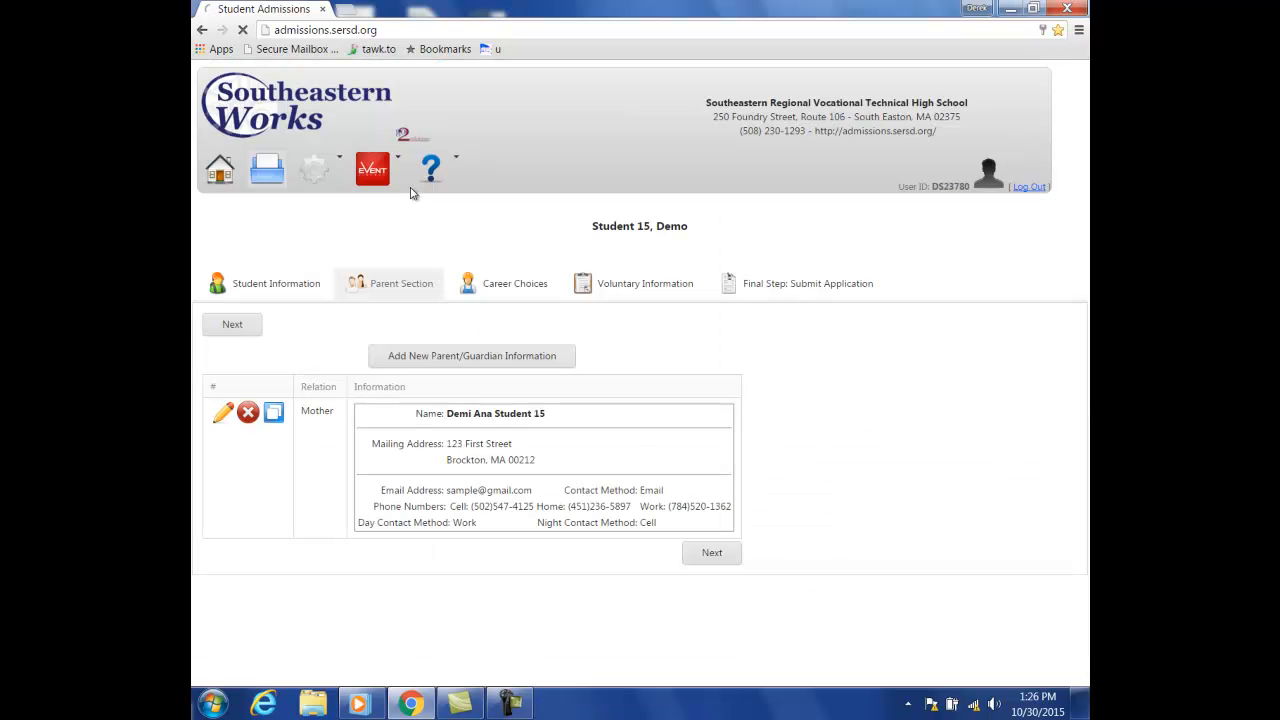
click(530, 290)
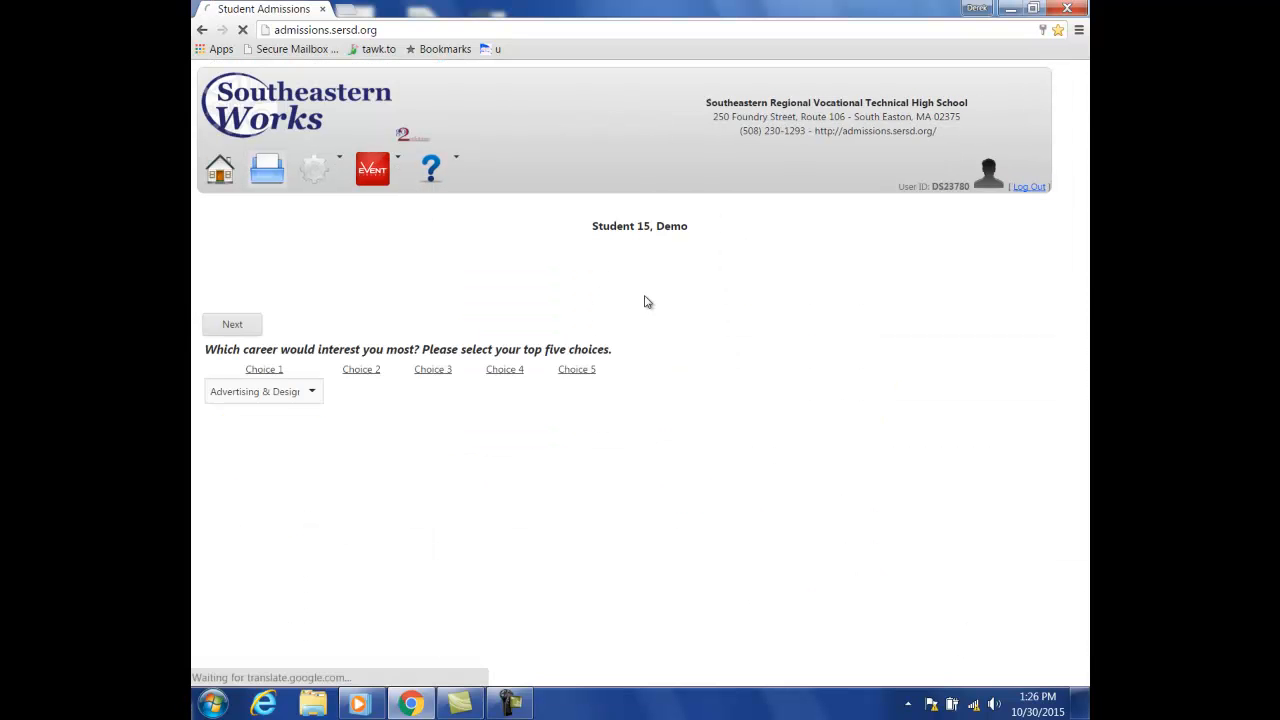
click(652, 289)
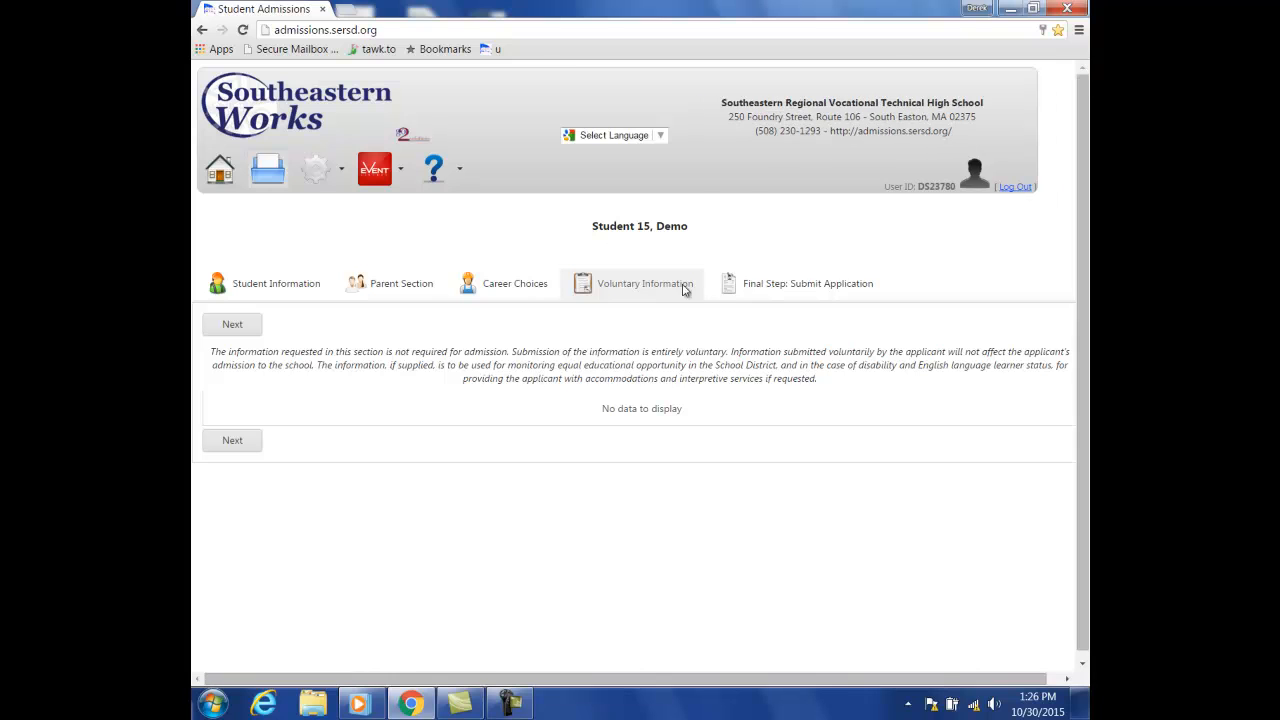
click(746, 289)
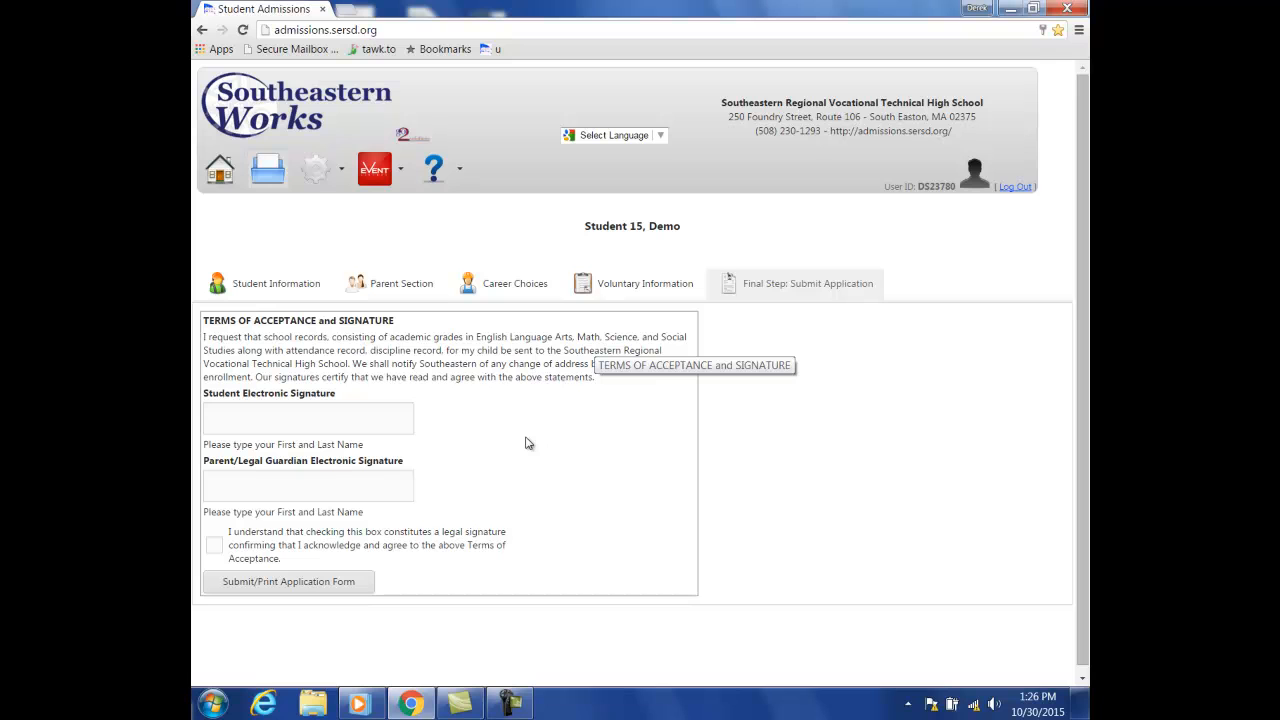
- Enter the student's and parent's names as electronic signatures and agree to the Terms of Acceptance
click(385, 418)
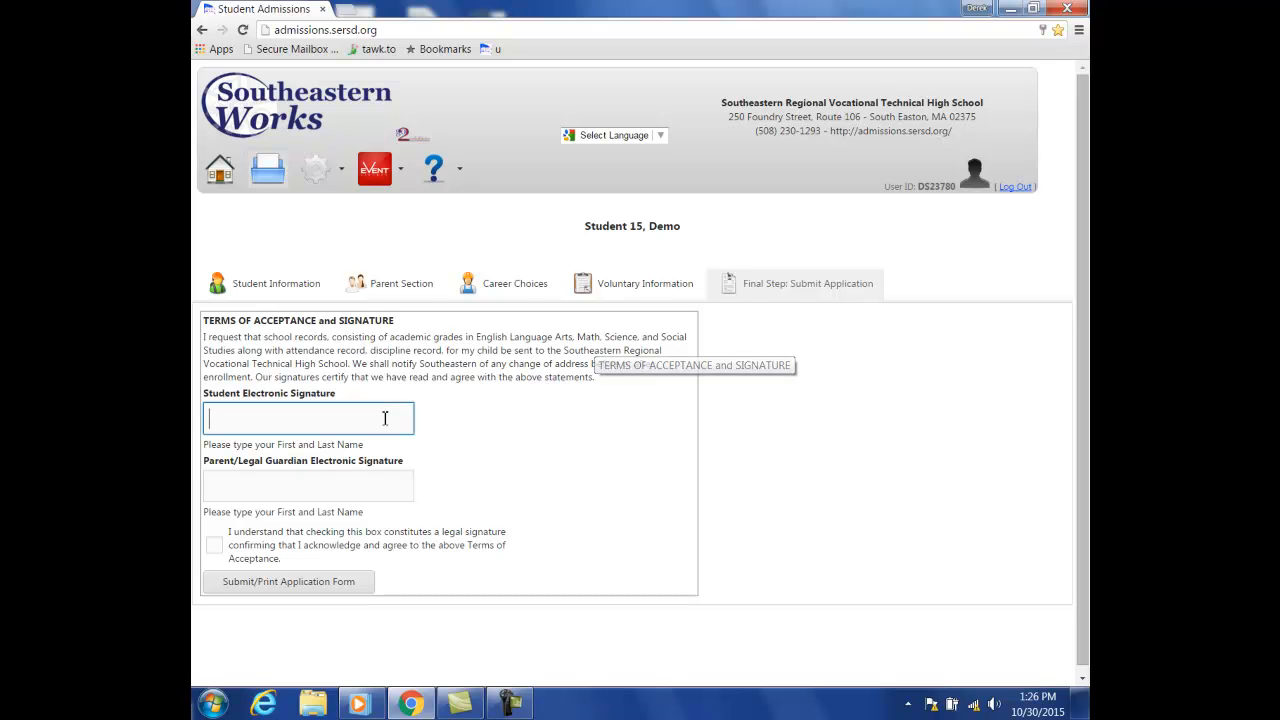
text(Demo )
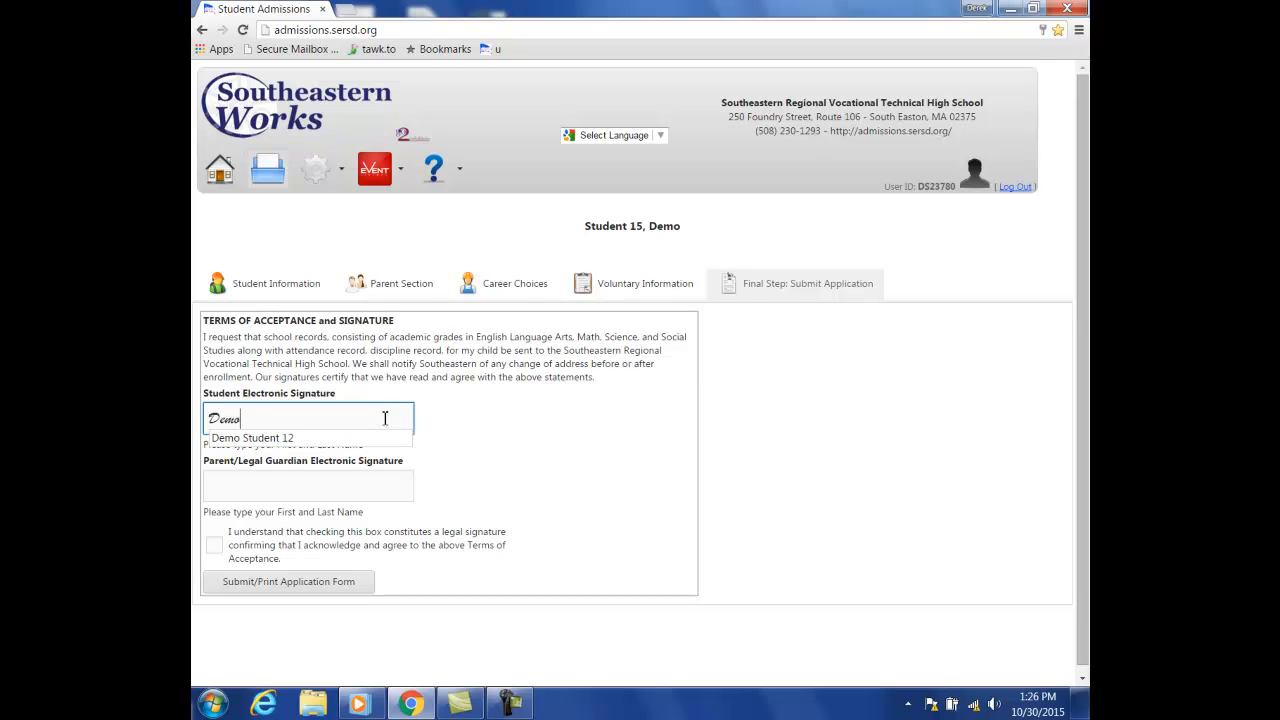
text(Student 15)
click(384, 488)
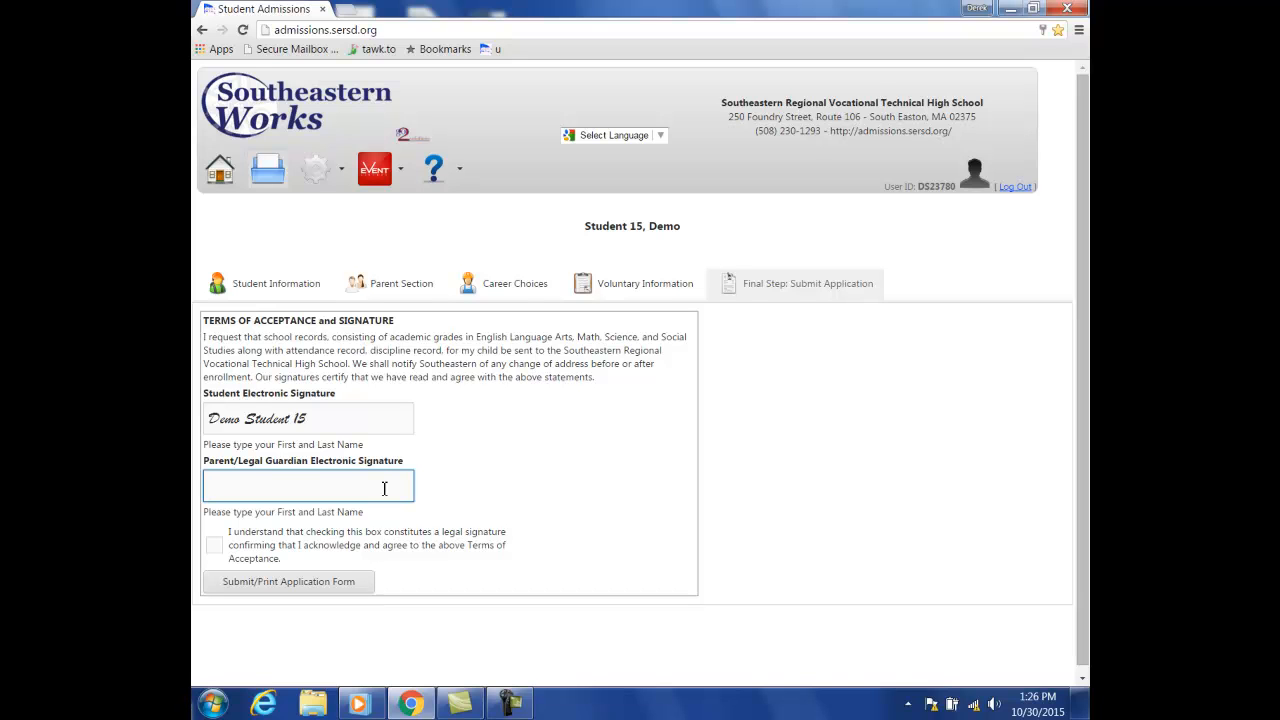
text(Demi Student 15)
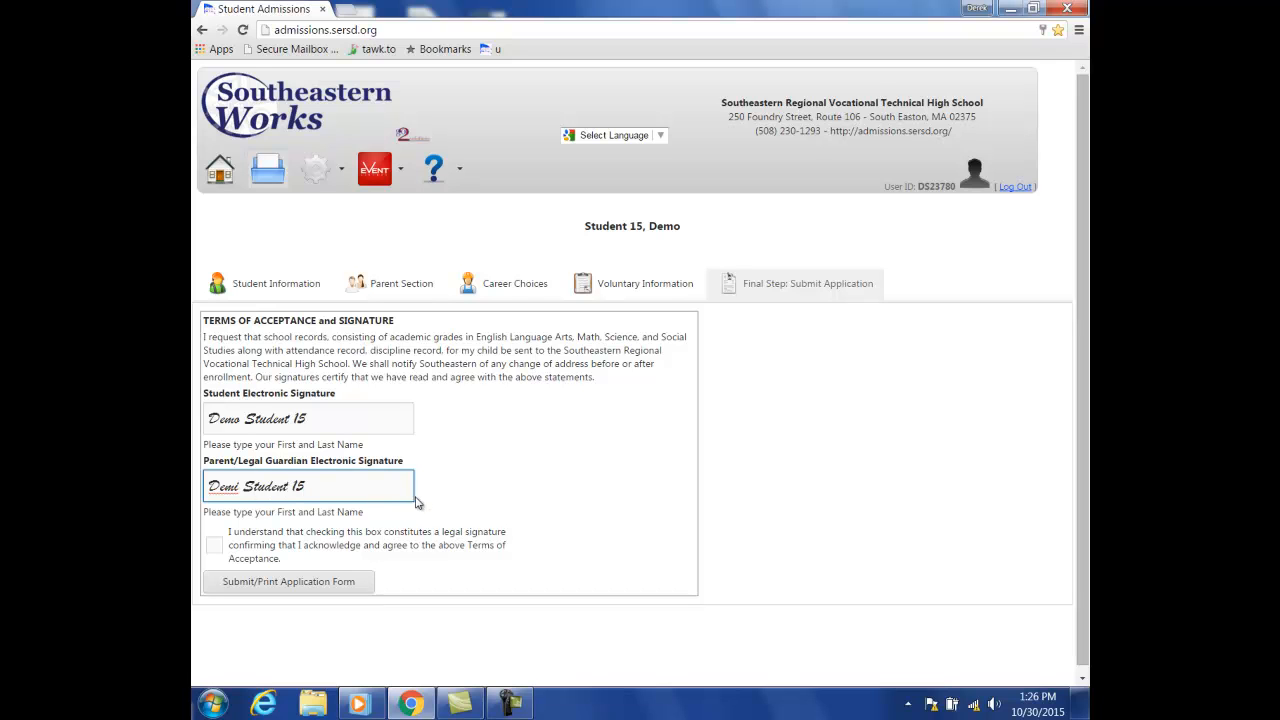
click(214, 546)
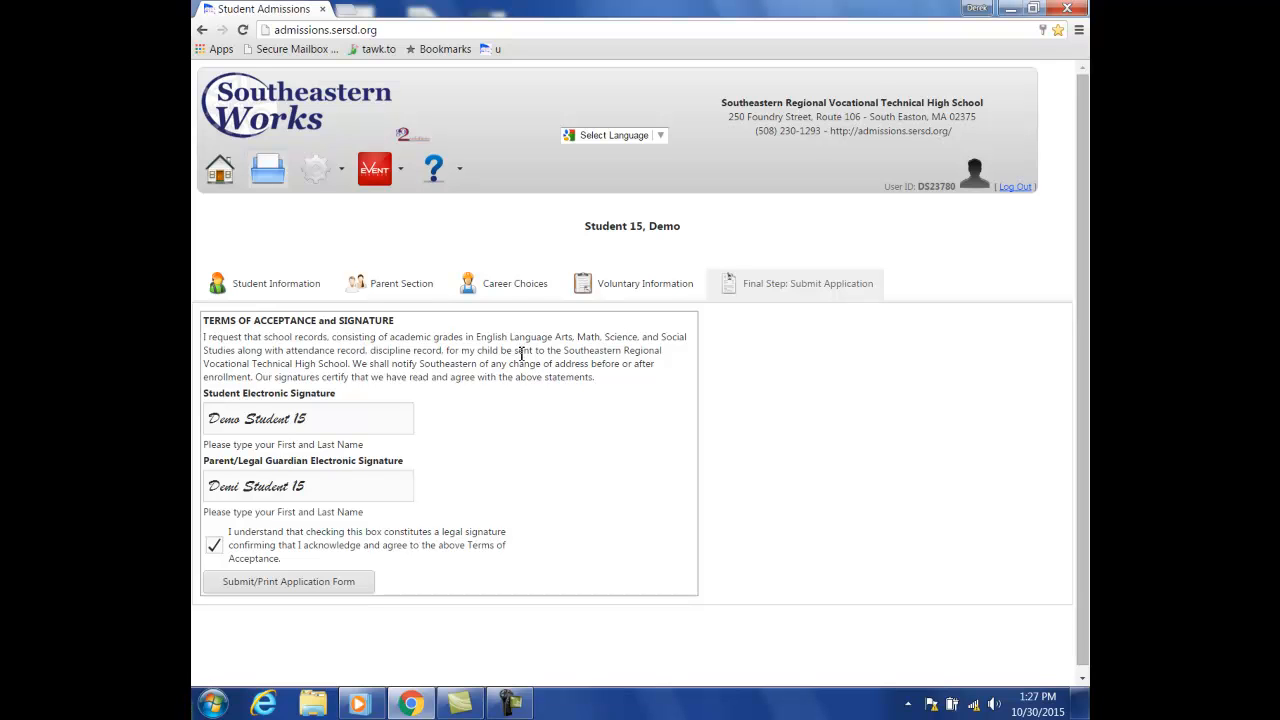
- Submit the signed application form so My Status shows it Pending review
click(340, 591)
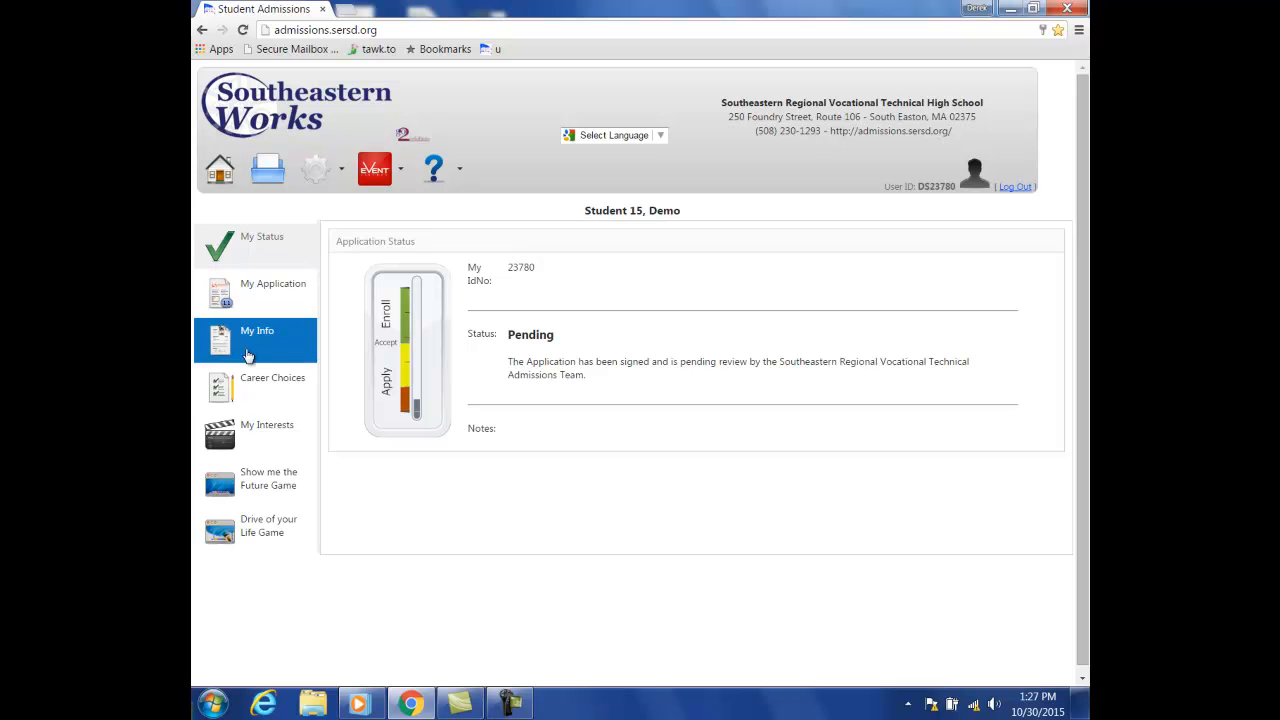
- Add Sports to the student's interests list on My Interests
click(261, 437)
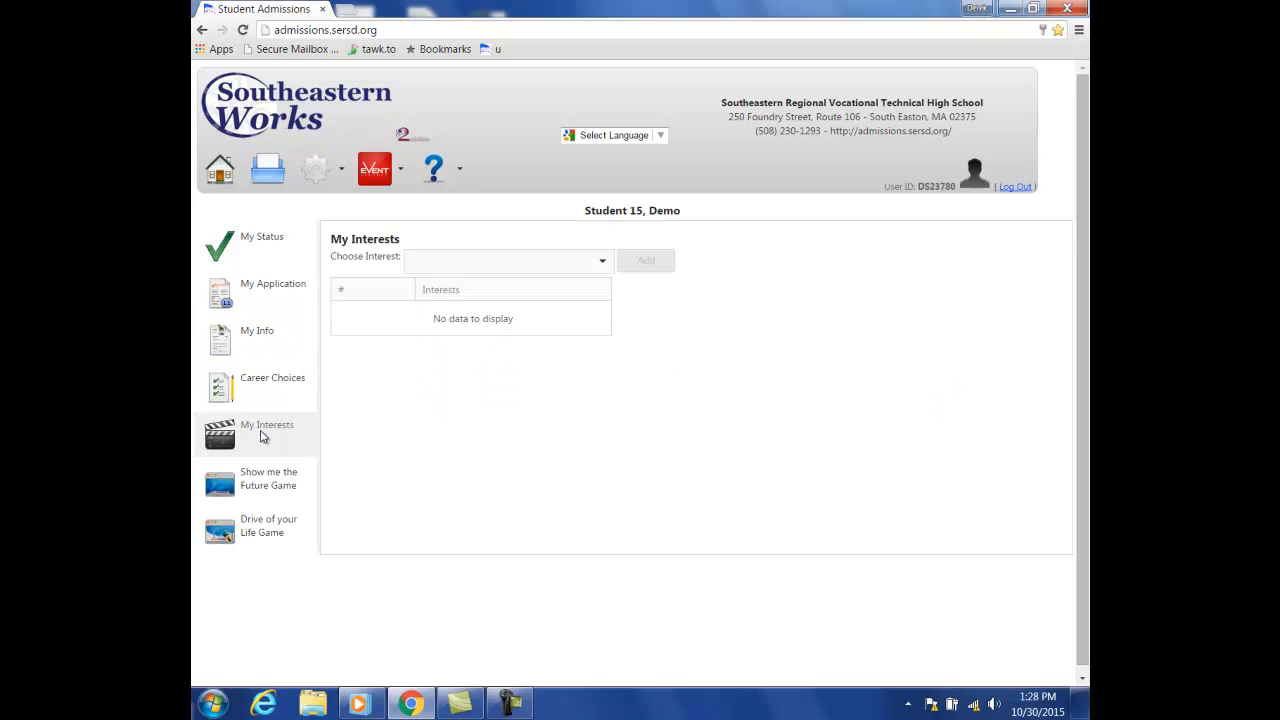
click(600, 266)
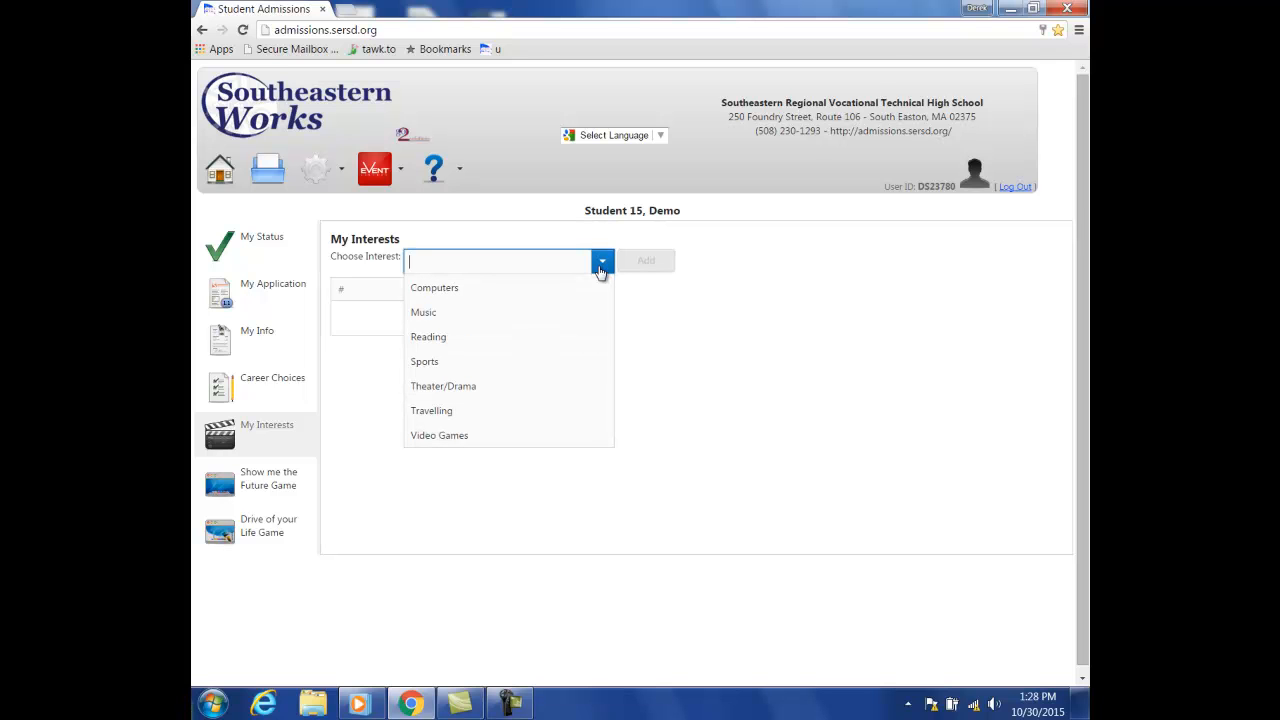
click(570, 361)
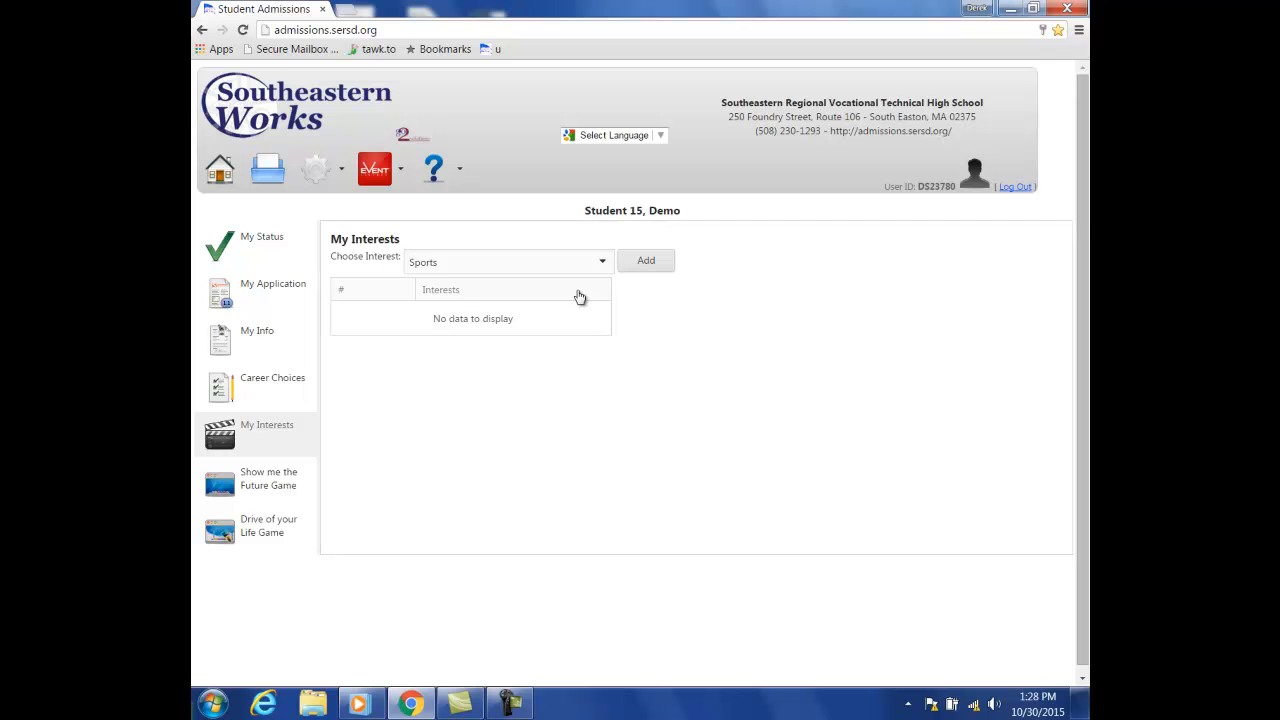
click(641, 267)
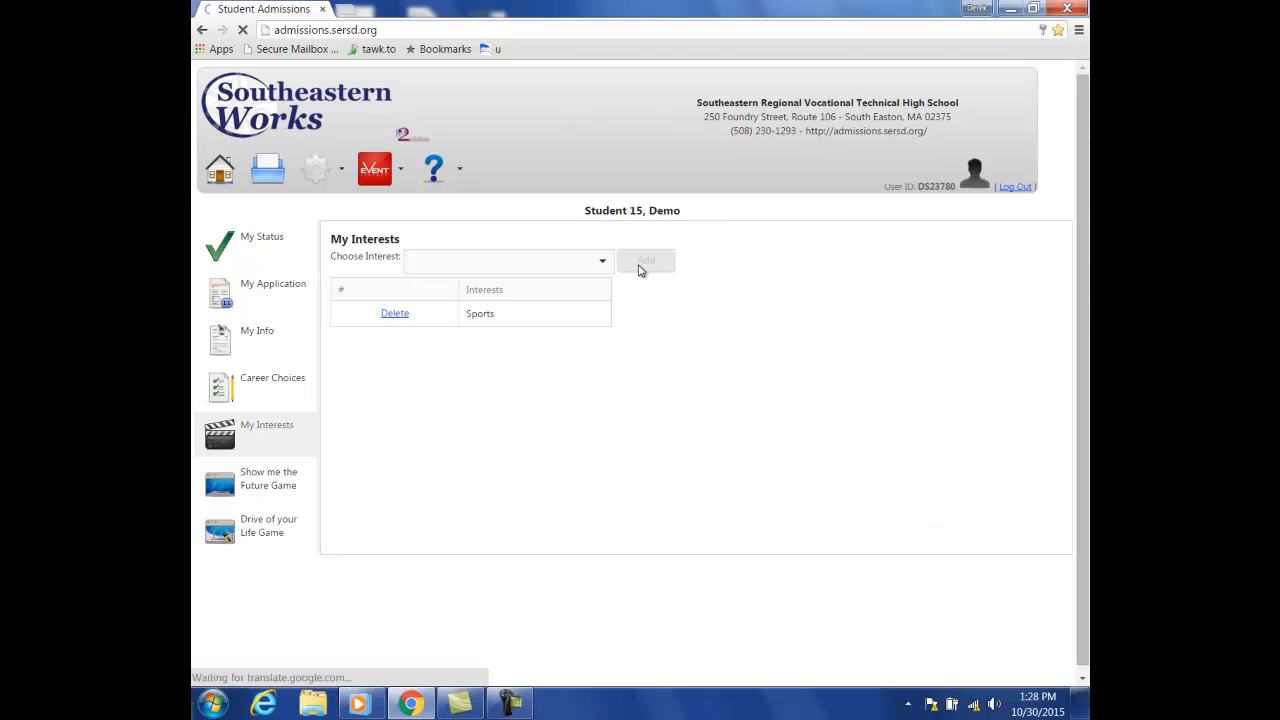
- Add Travelling as a second interest, then log out of the student account
click(603, 261)
click(605, 263)
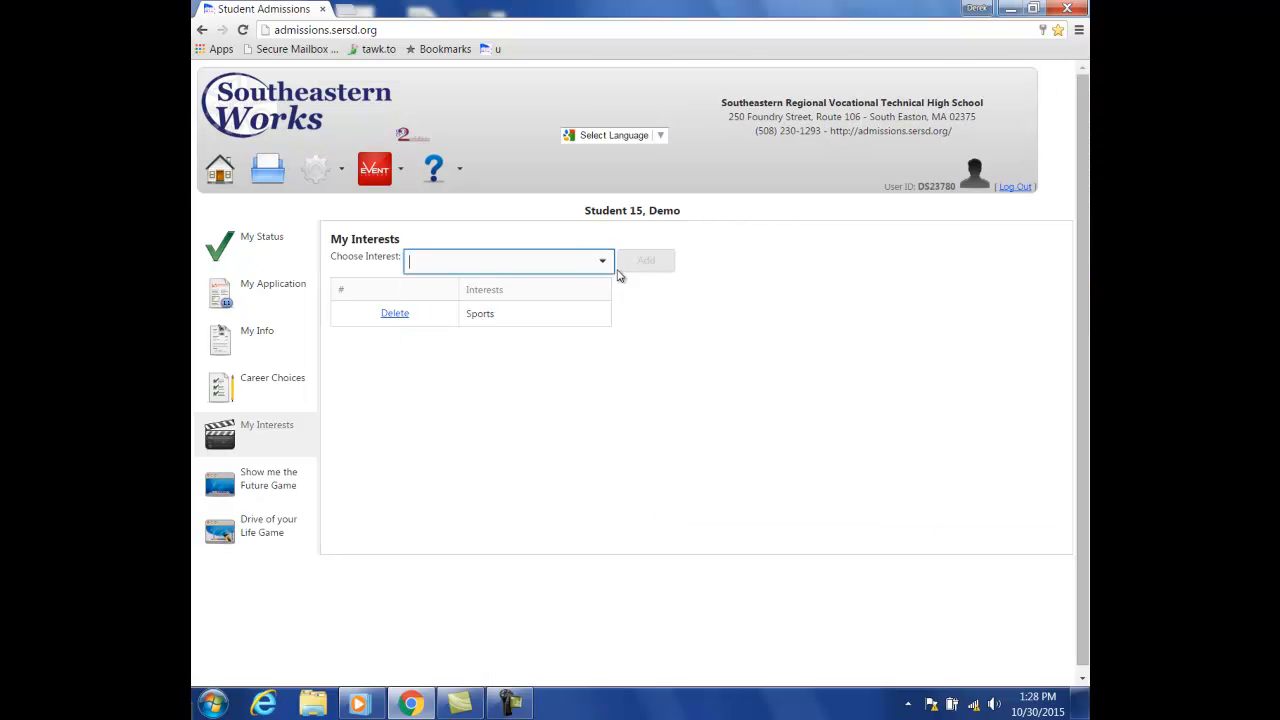
click(601, 262)
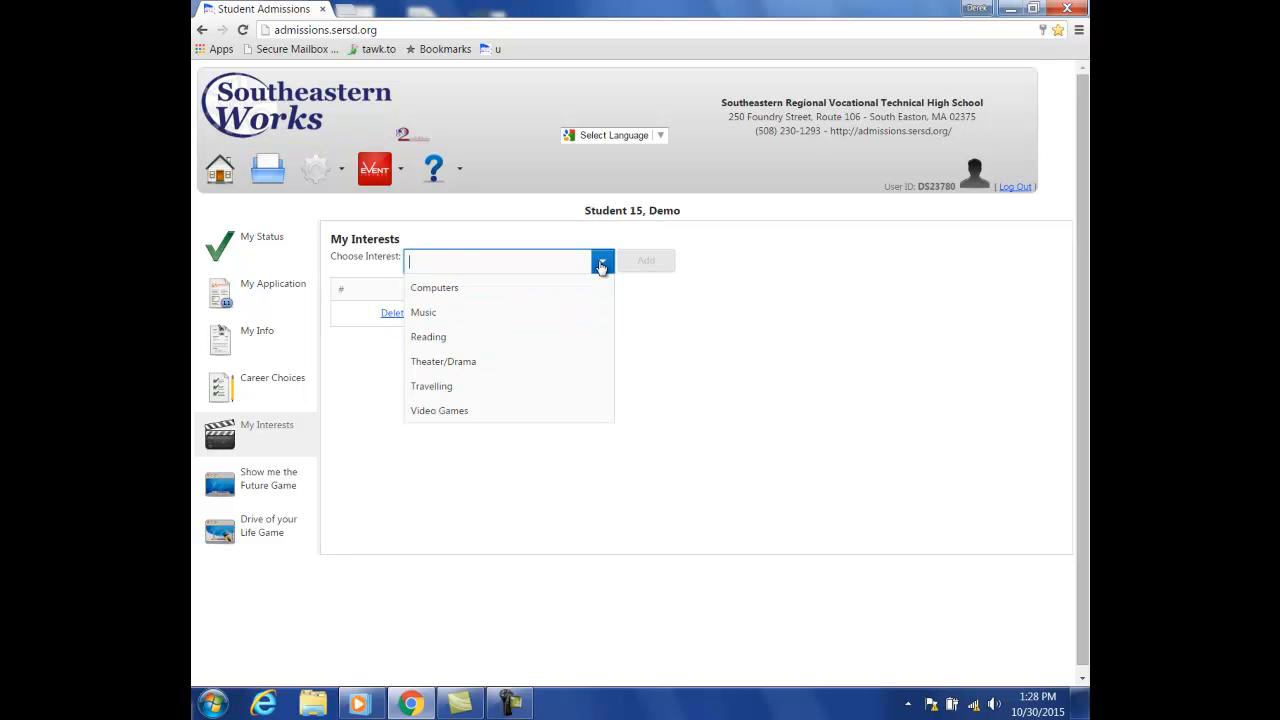
click(536, 385)
click(645, 261)
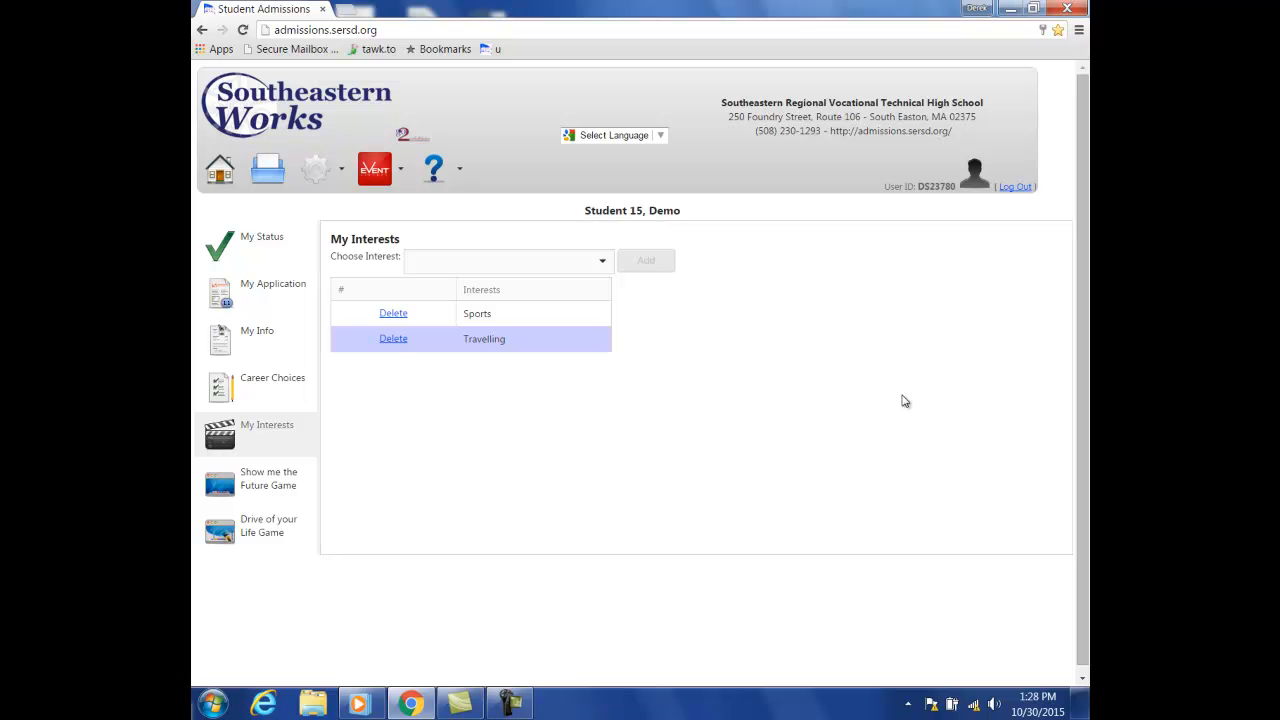
click(1015, 187)
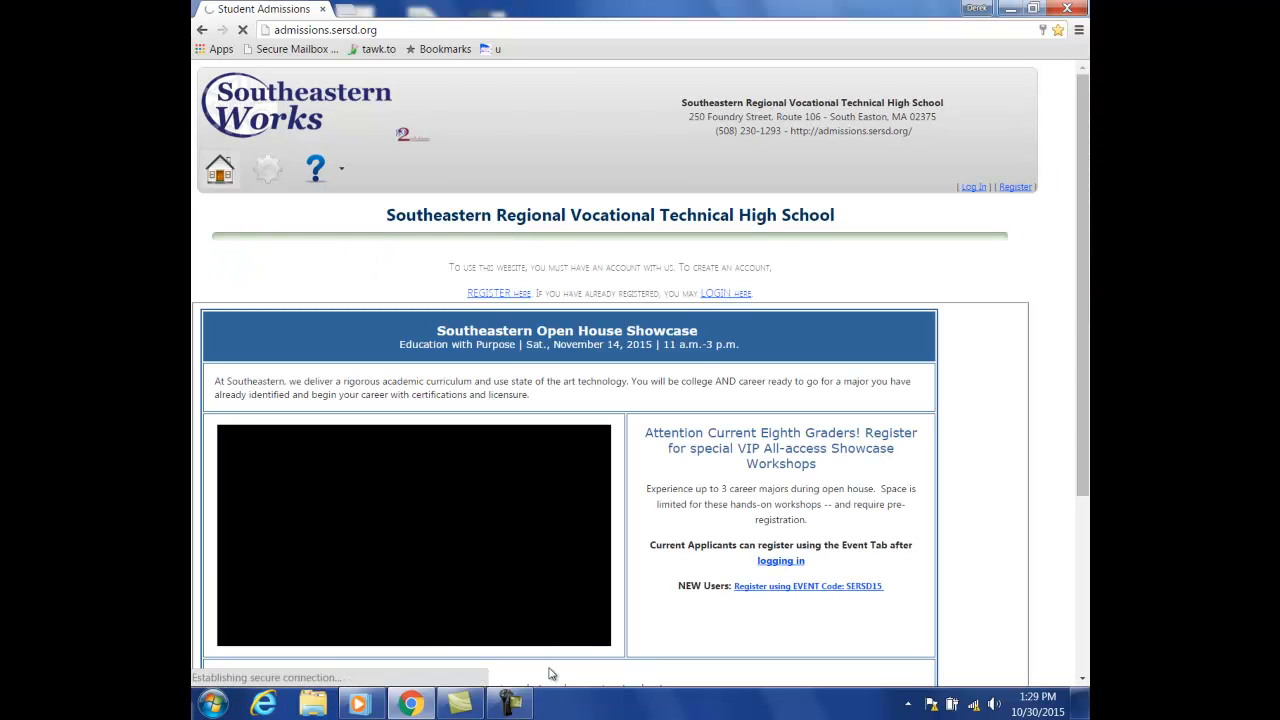